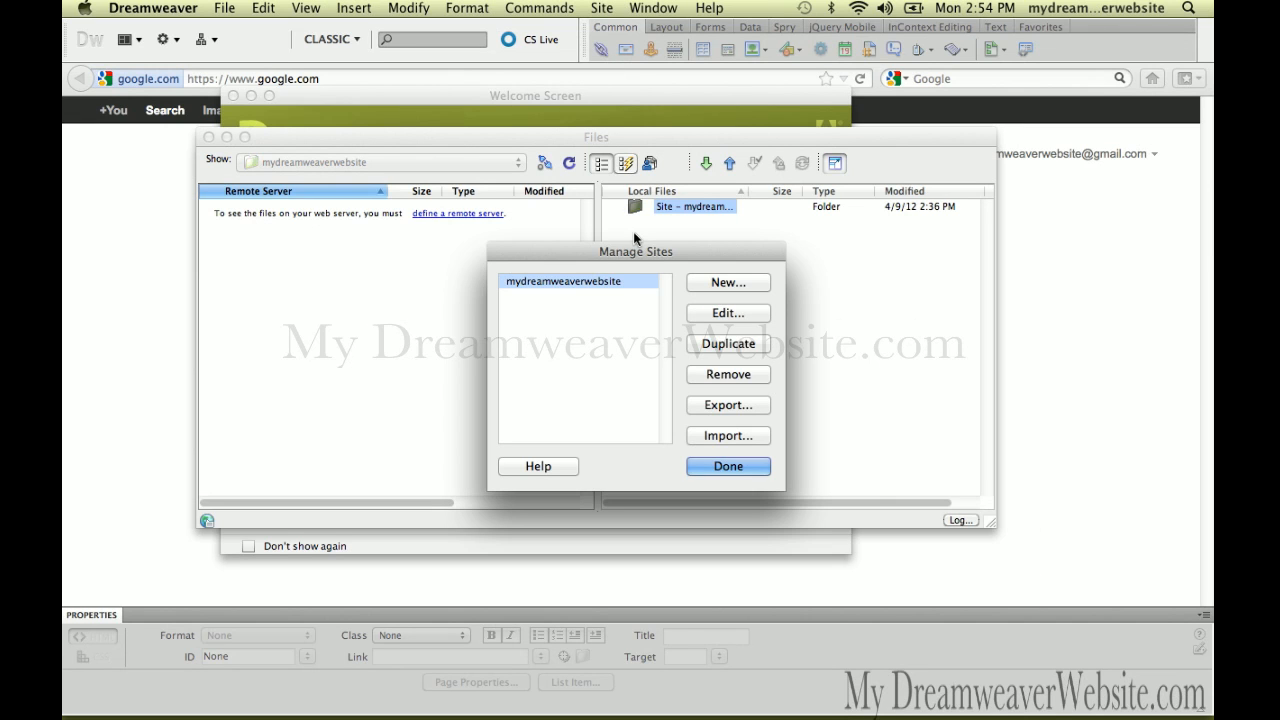
Check the site name and local root folder in the mydreamweaverwebsite site setup, and leave site management.
double_click(605, 288)
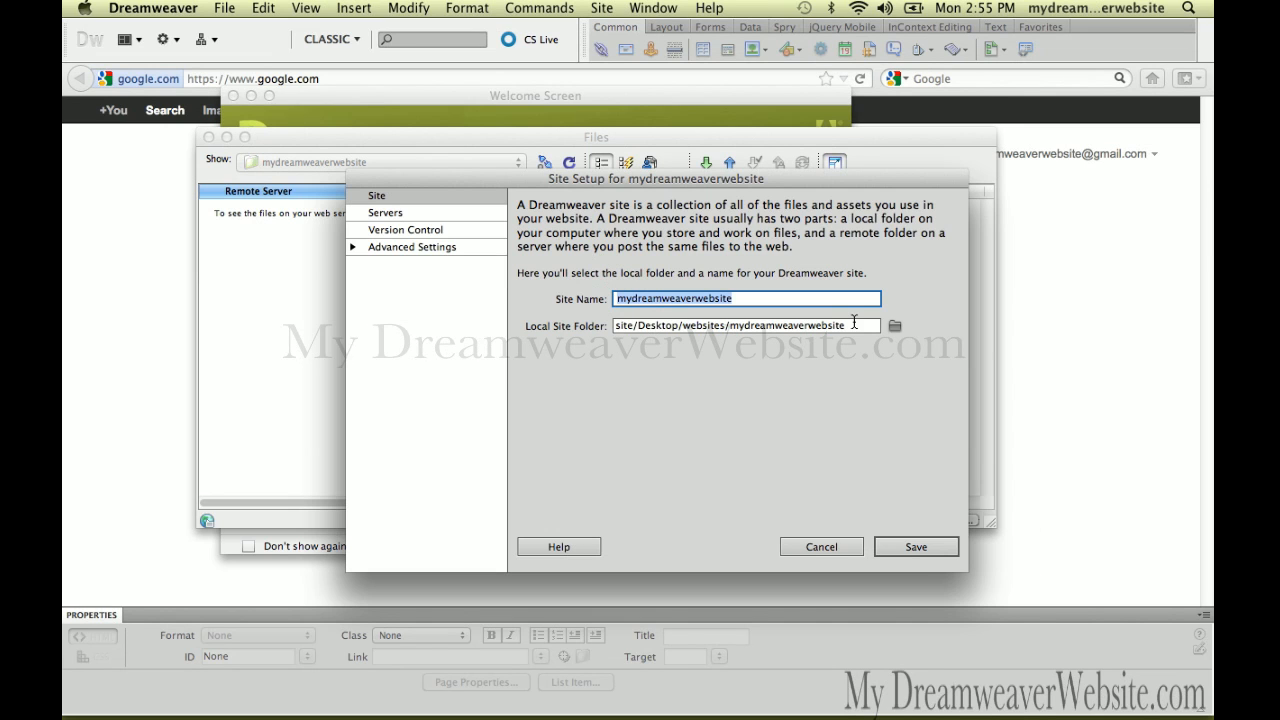
left_click(896, 325)
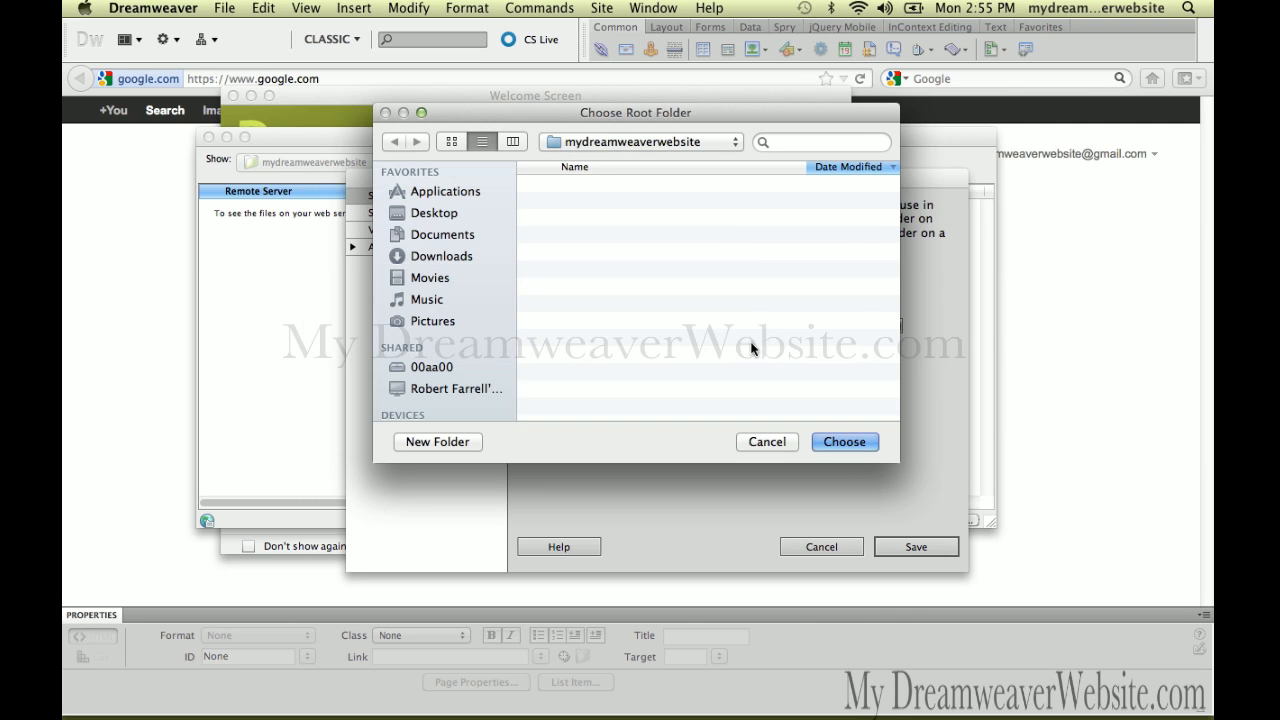
left_click(768, 442)
left_click(821, 552)
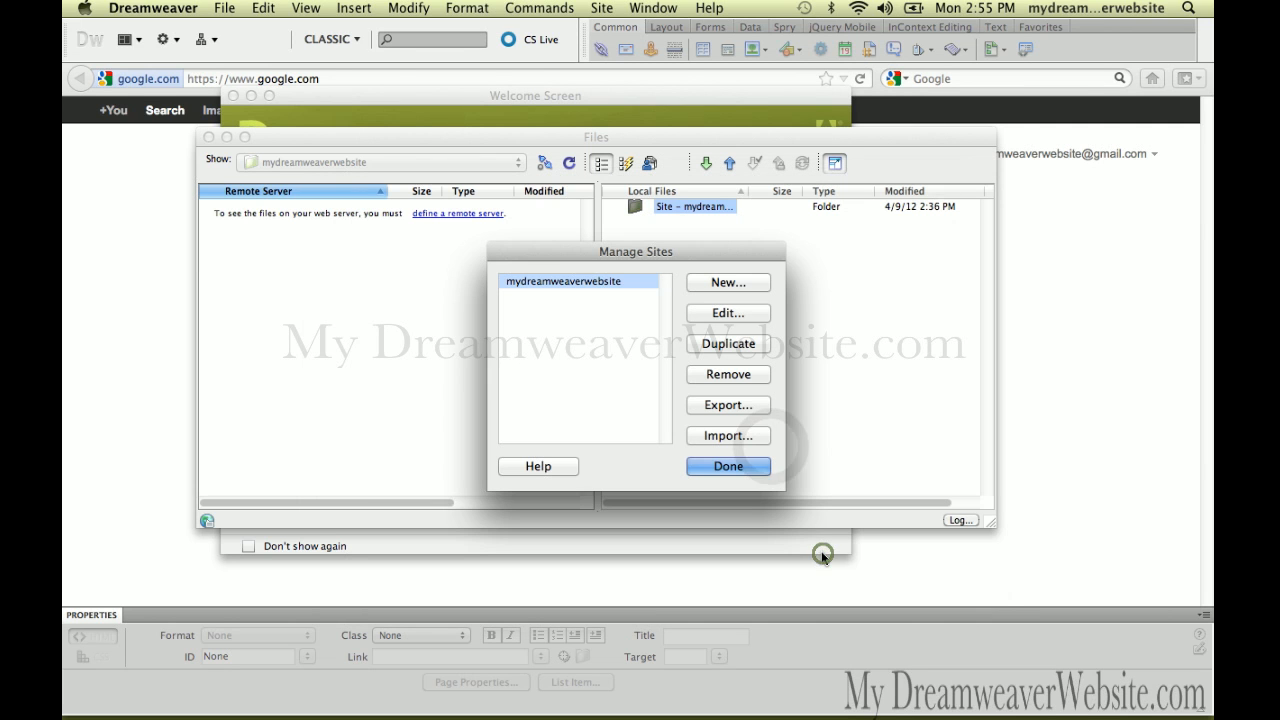
left_click(738, 467)
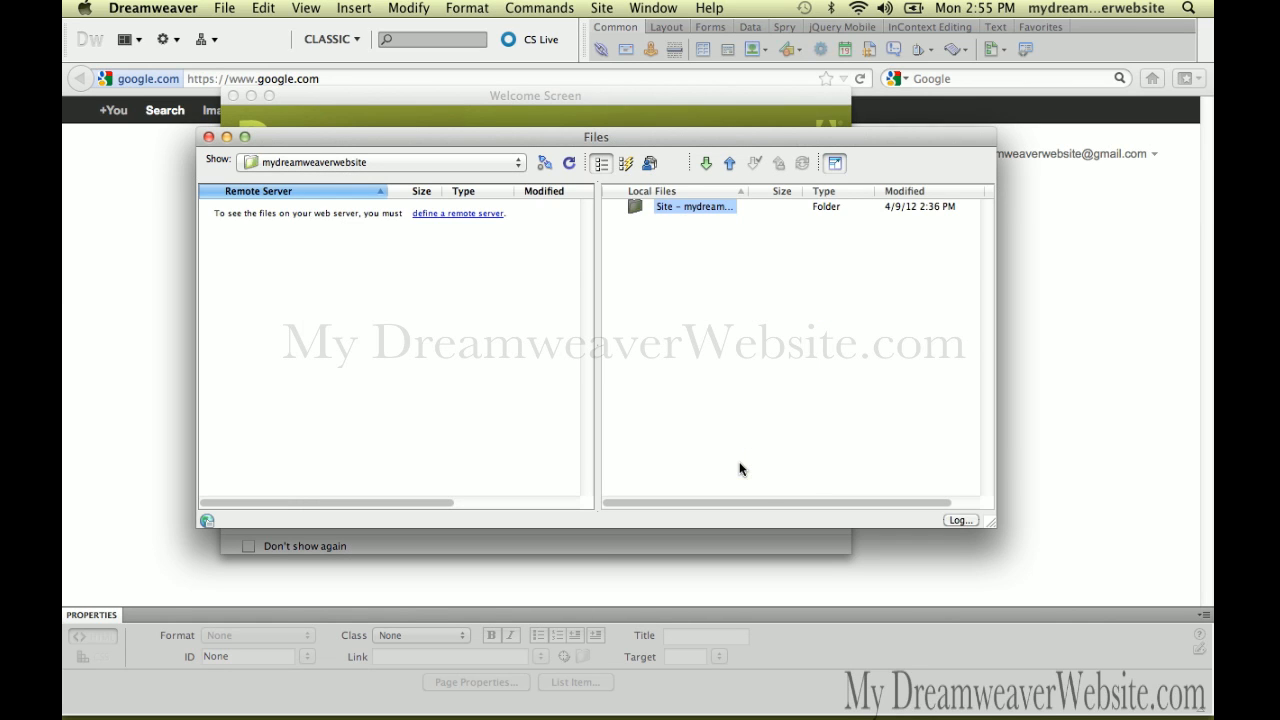
left_click(605, 9)
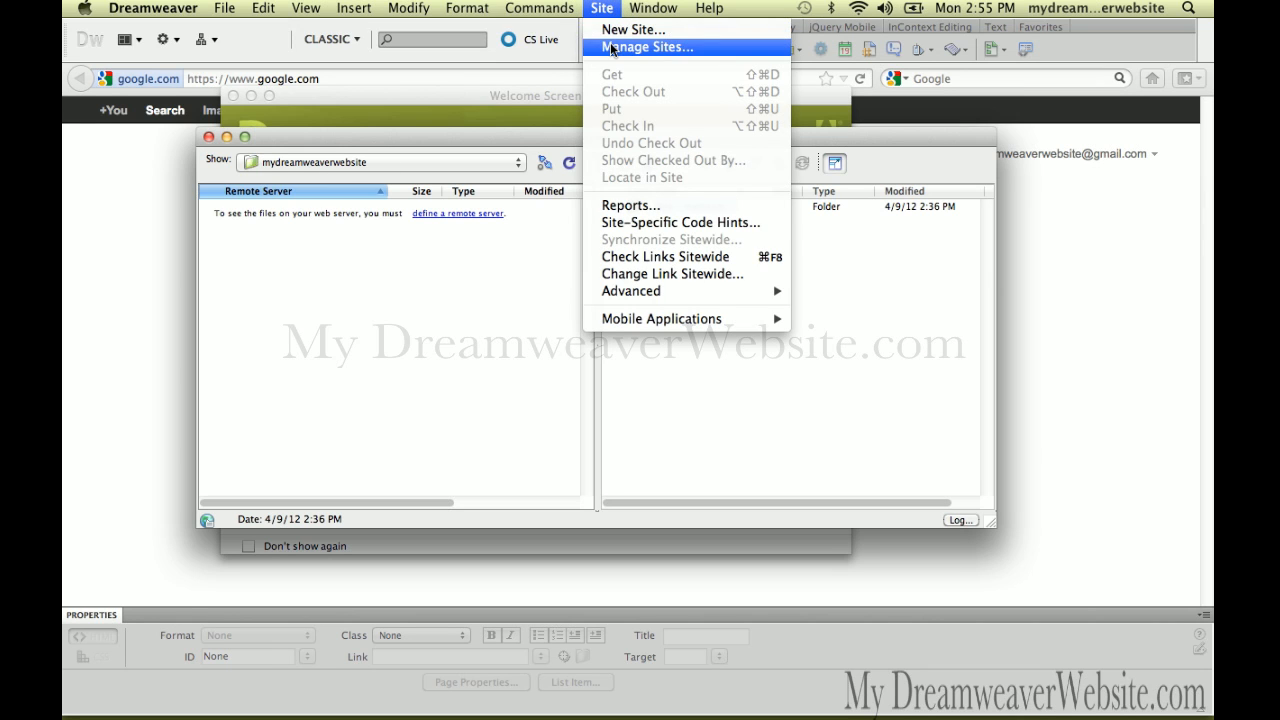
left_click(603, 9)
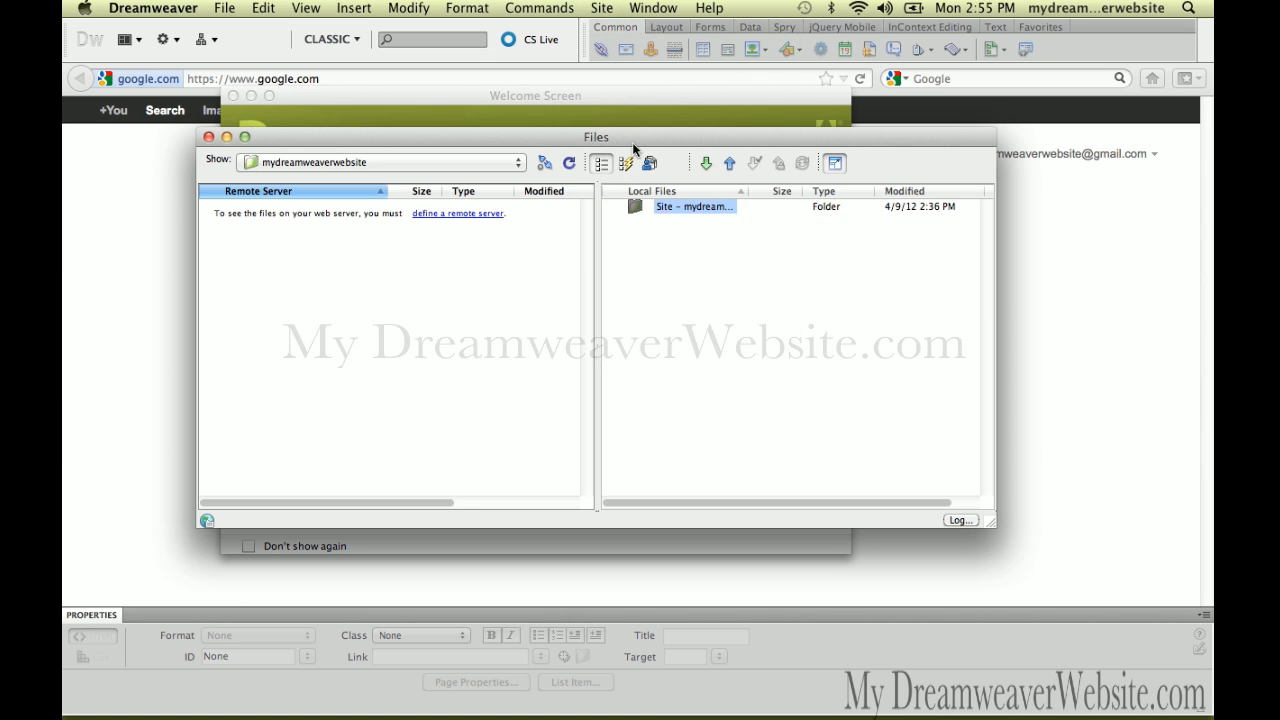
Hide the other applications and create a blank HTML page with no layout and the HTML 5 doctype.
left_click(621, 105)
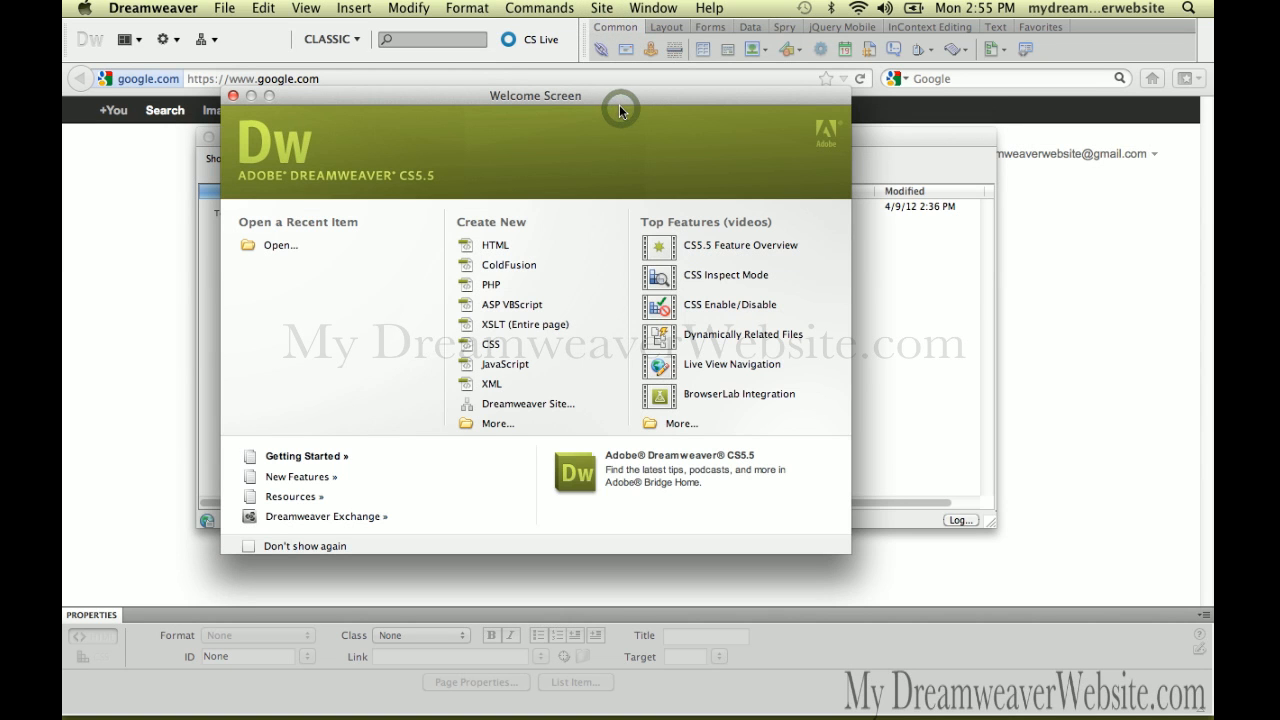
key("alt+super+h")
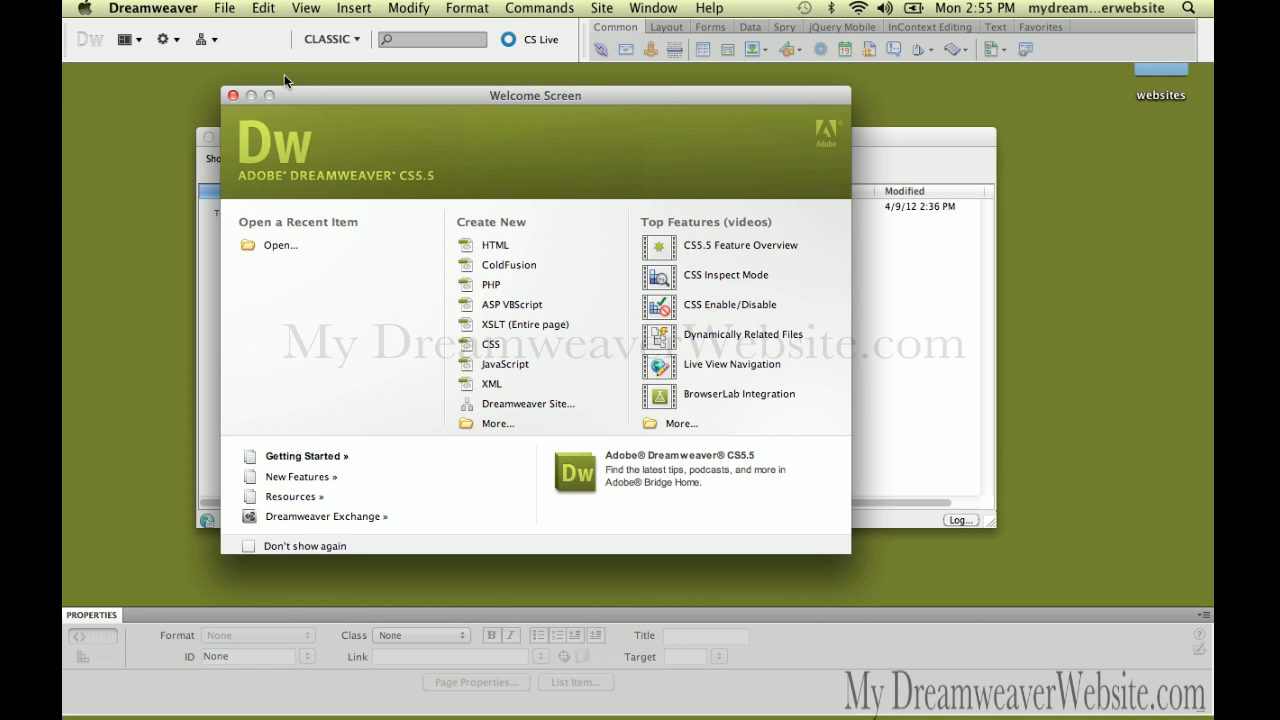
left_click(238, 14)
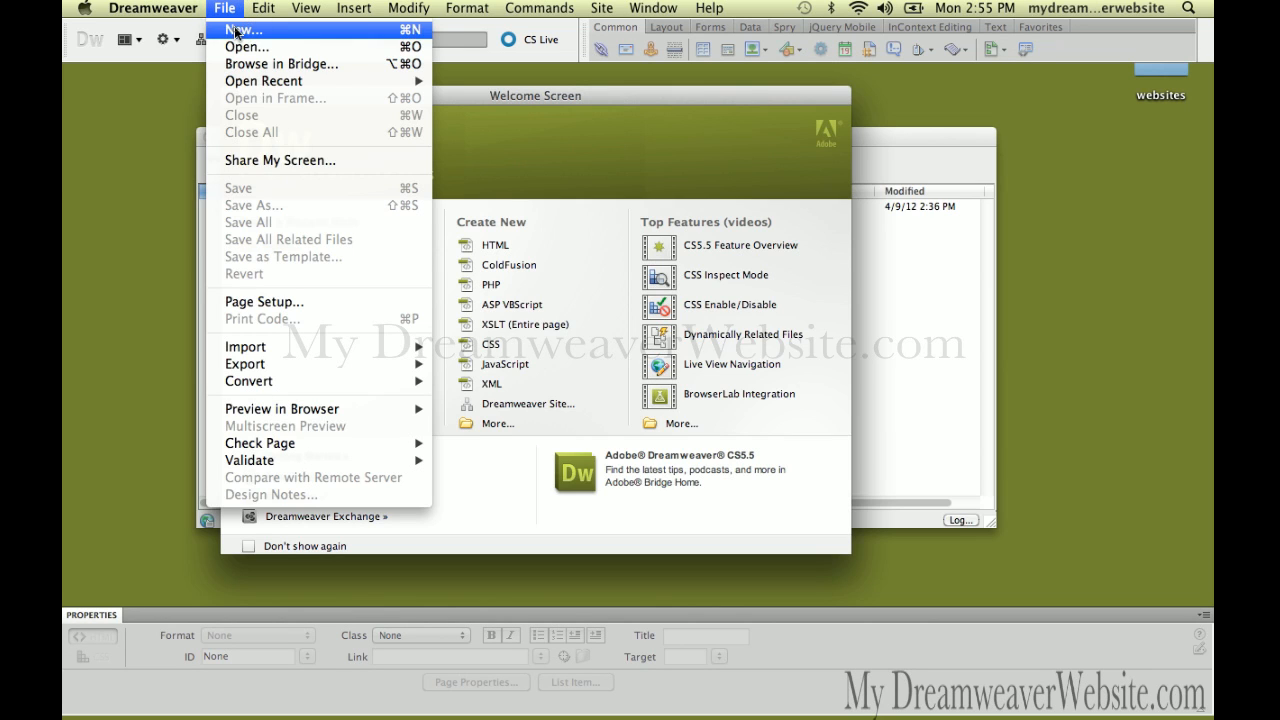
left_click(236, 31)
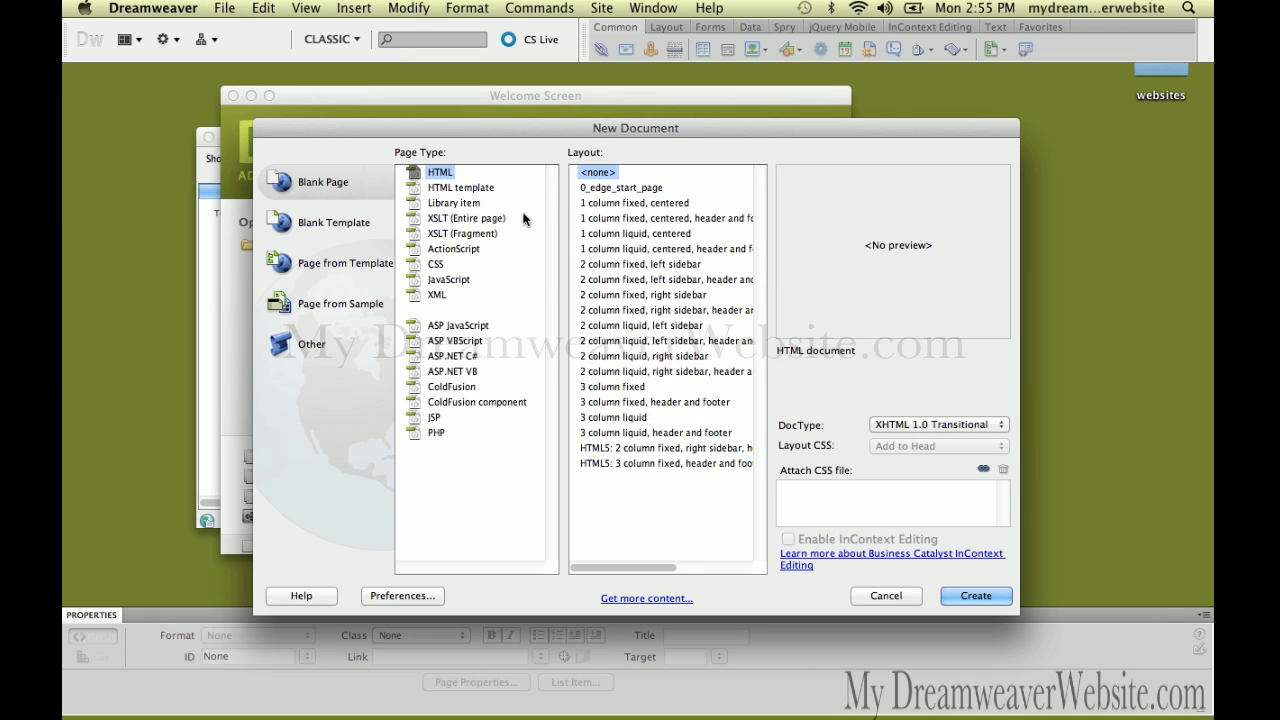
left_click_drag(562, 131, 475, 109)
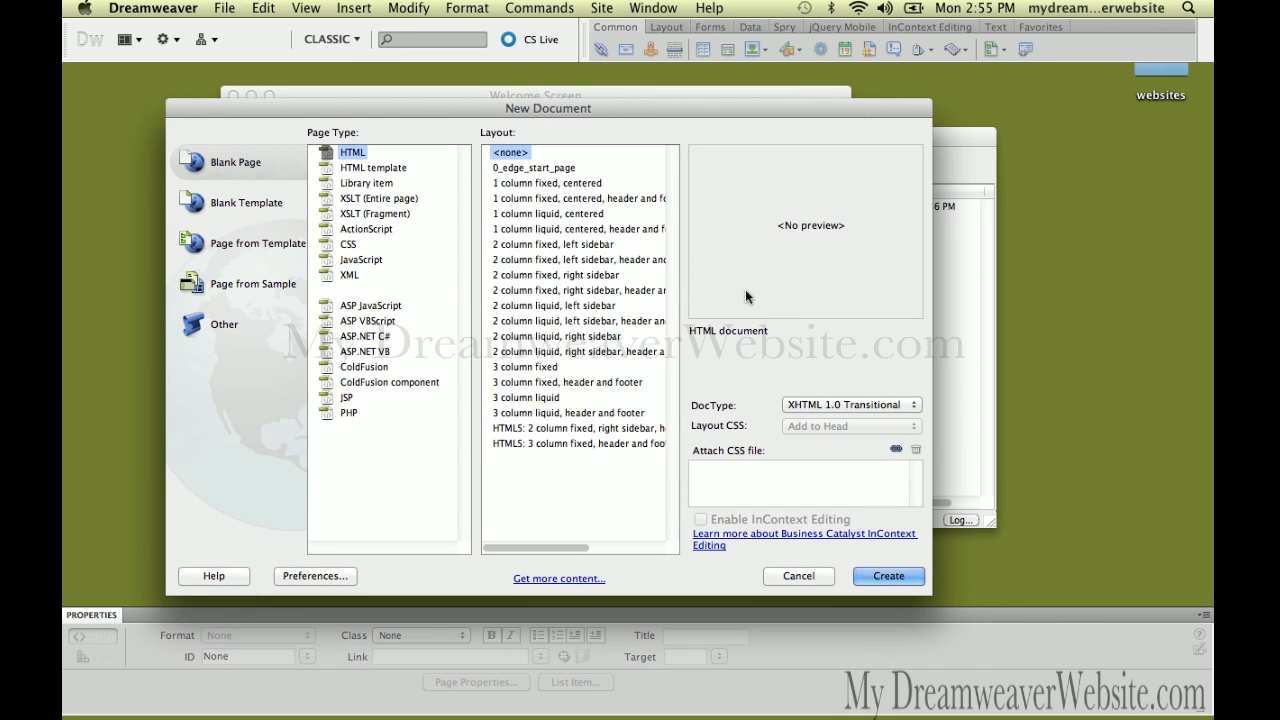
left_click(864, 404)
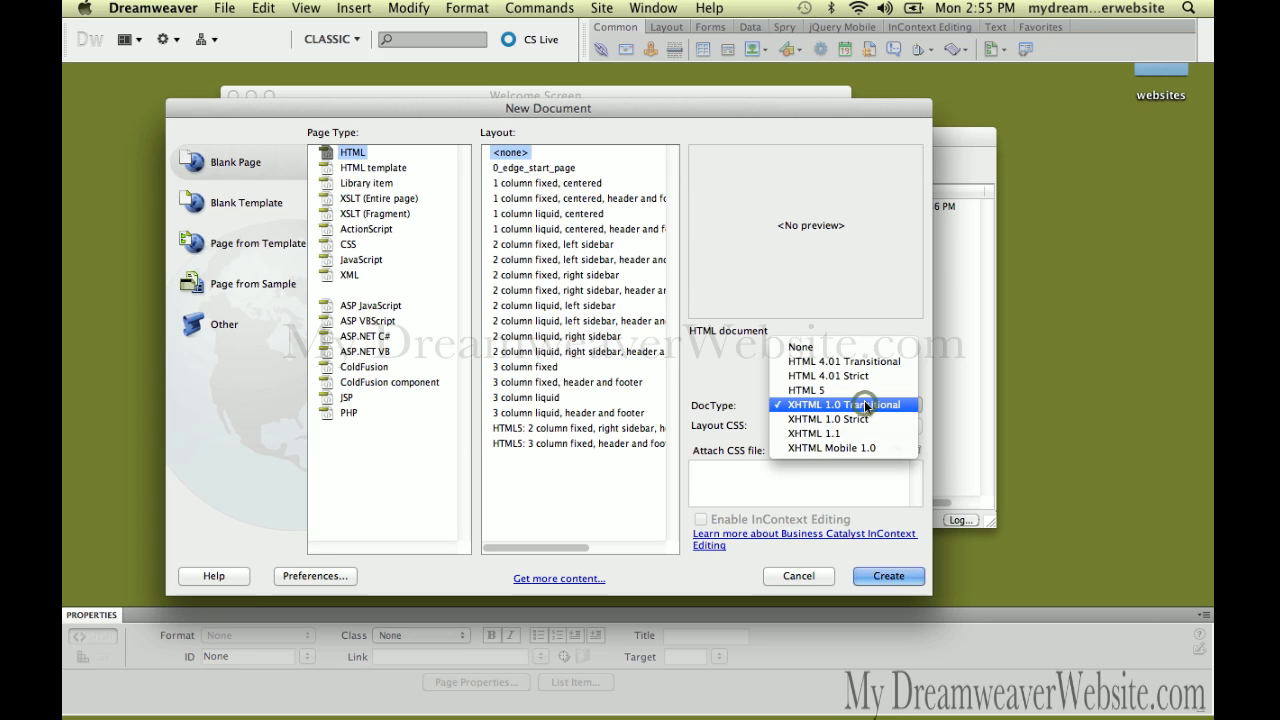
left_click(864, 391)
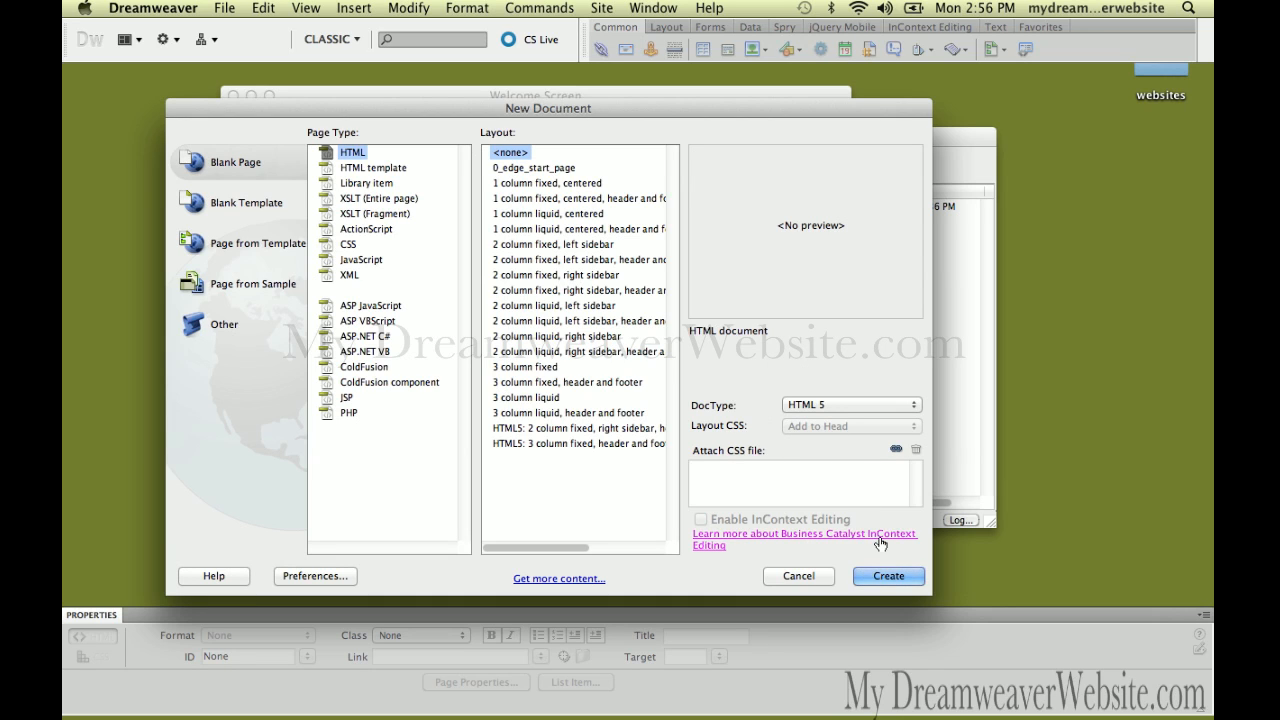
left_click(888, 577)
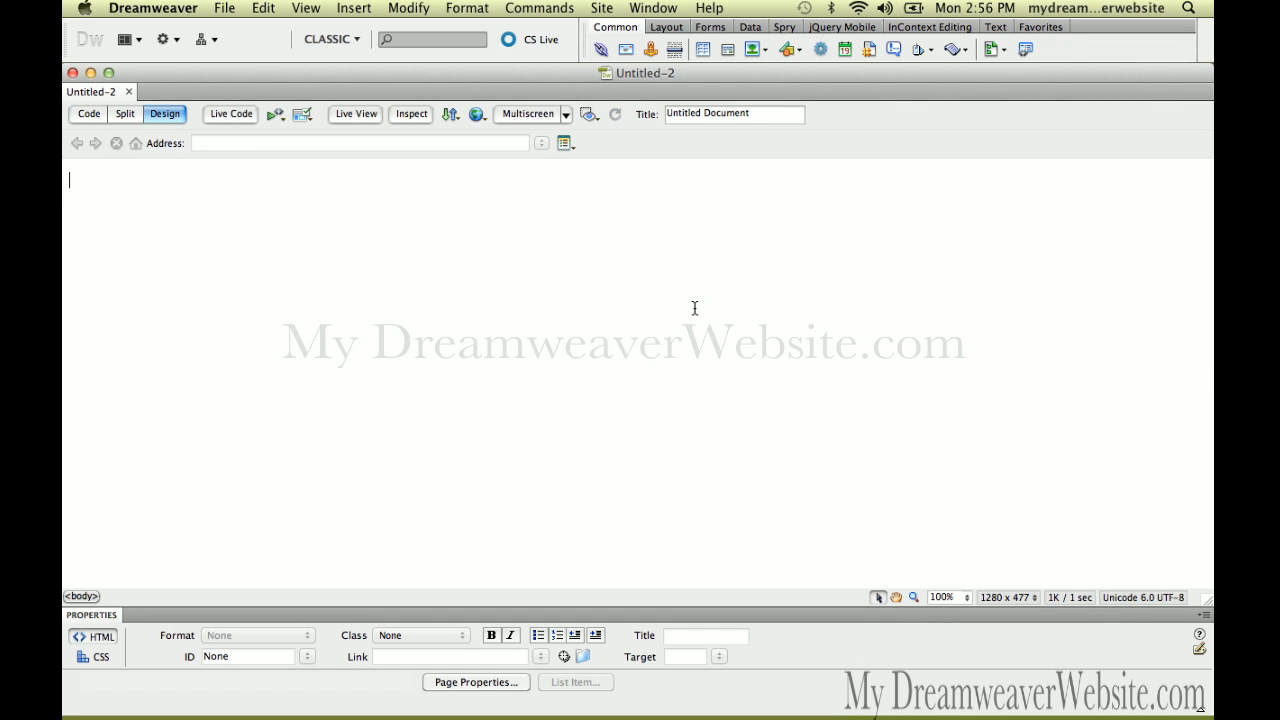
left_click(686, 300)
key("super+s")
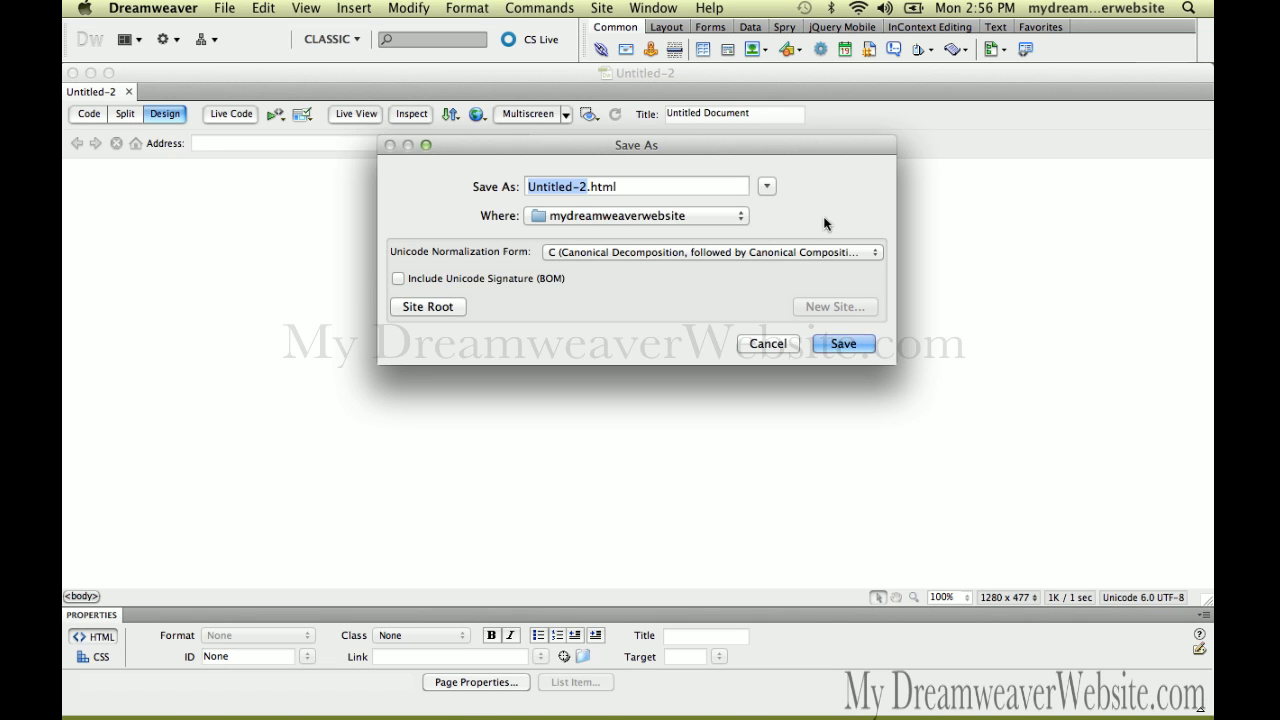
left_click(767, 189)
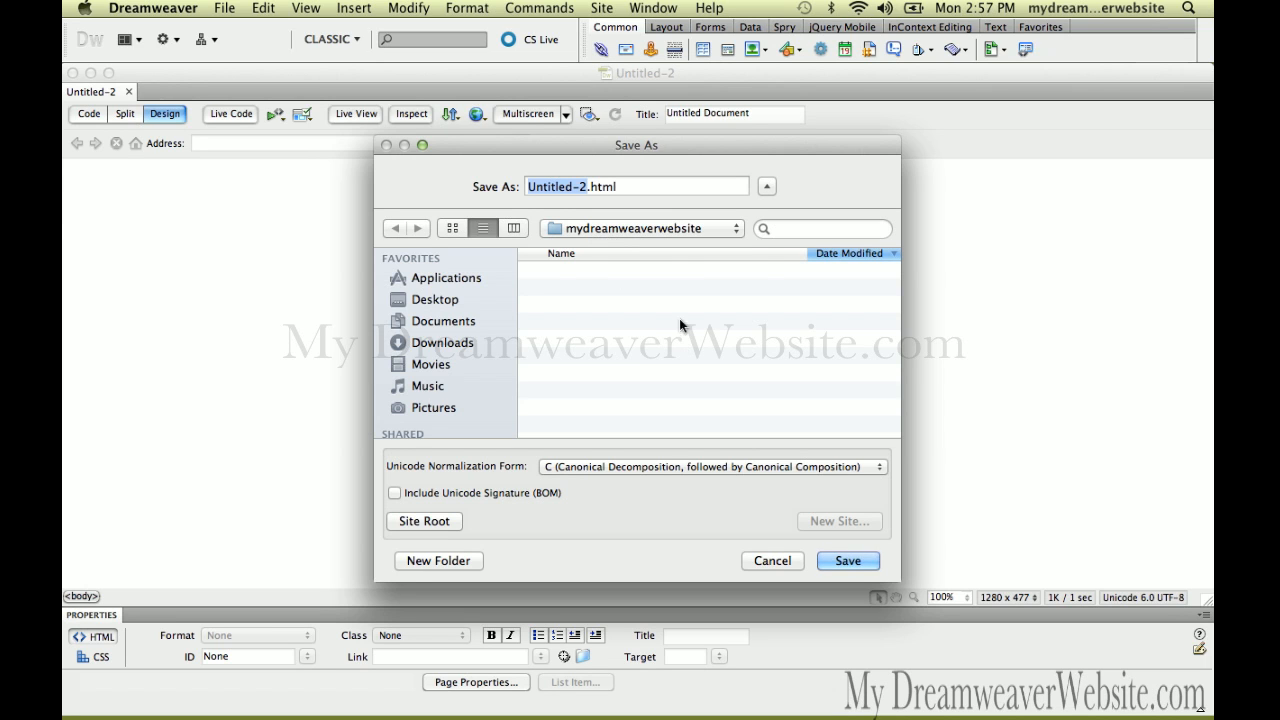
left_click(672, 228)
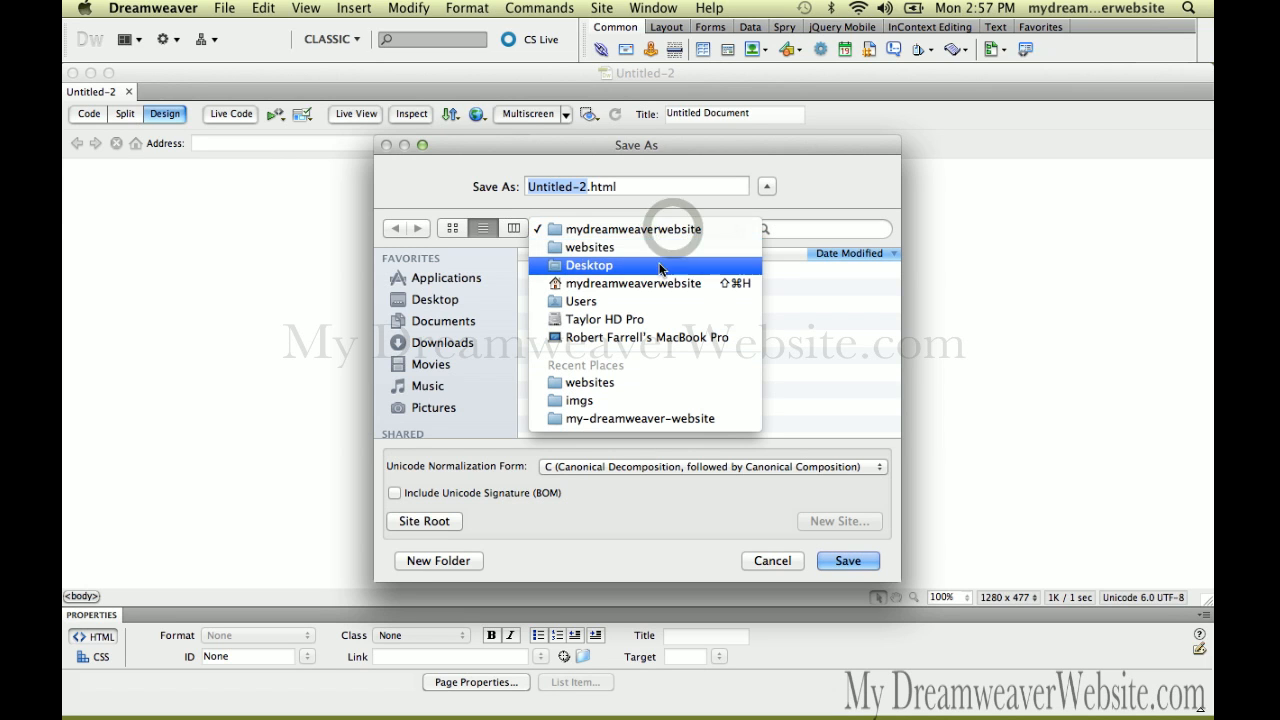
left_click(660, 266)
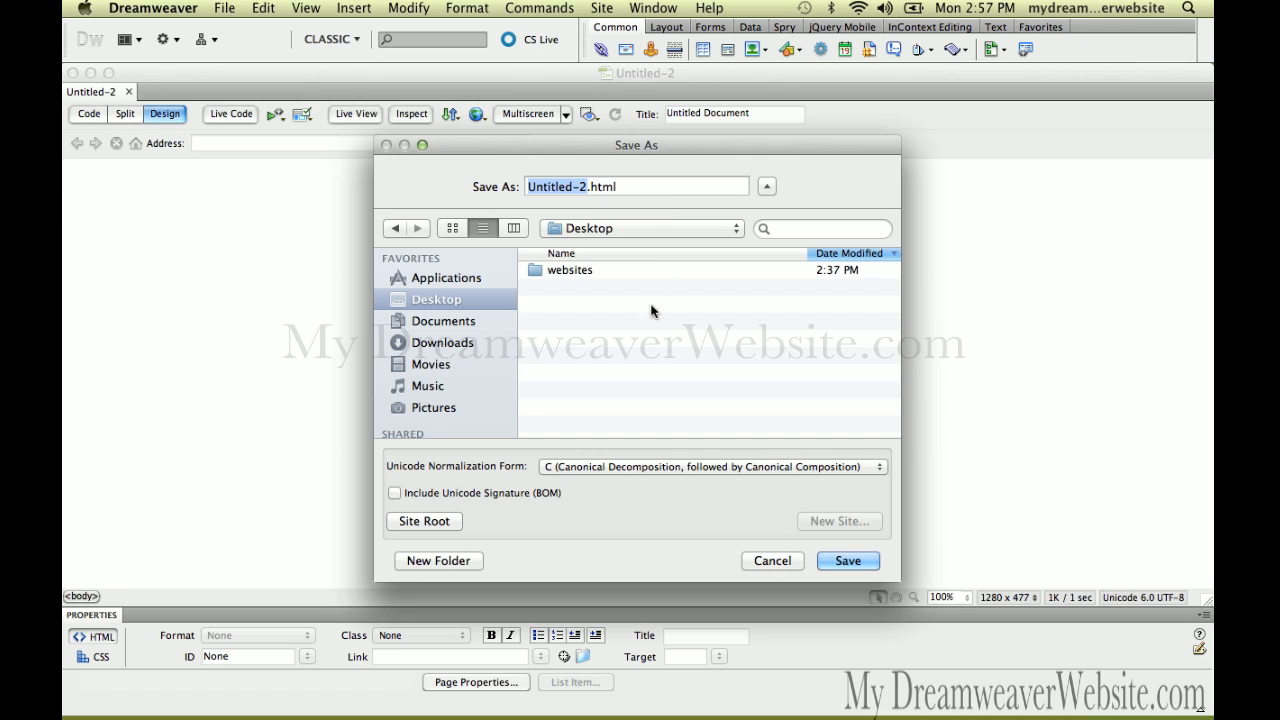
left_click(440, 529)
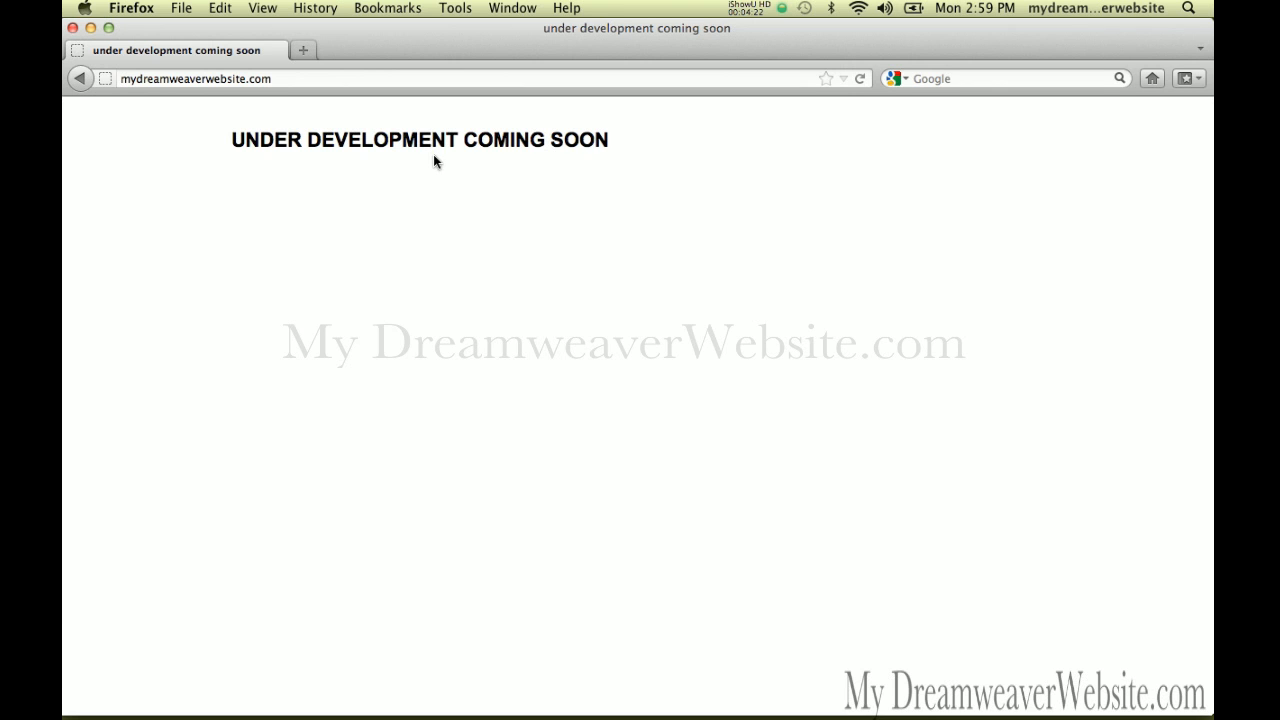
Switch back to Dreamweaver and save the blank page as index-v1.html in the mydreamweaverwebsite folder.
key("super+Tab")
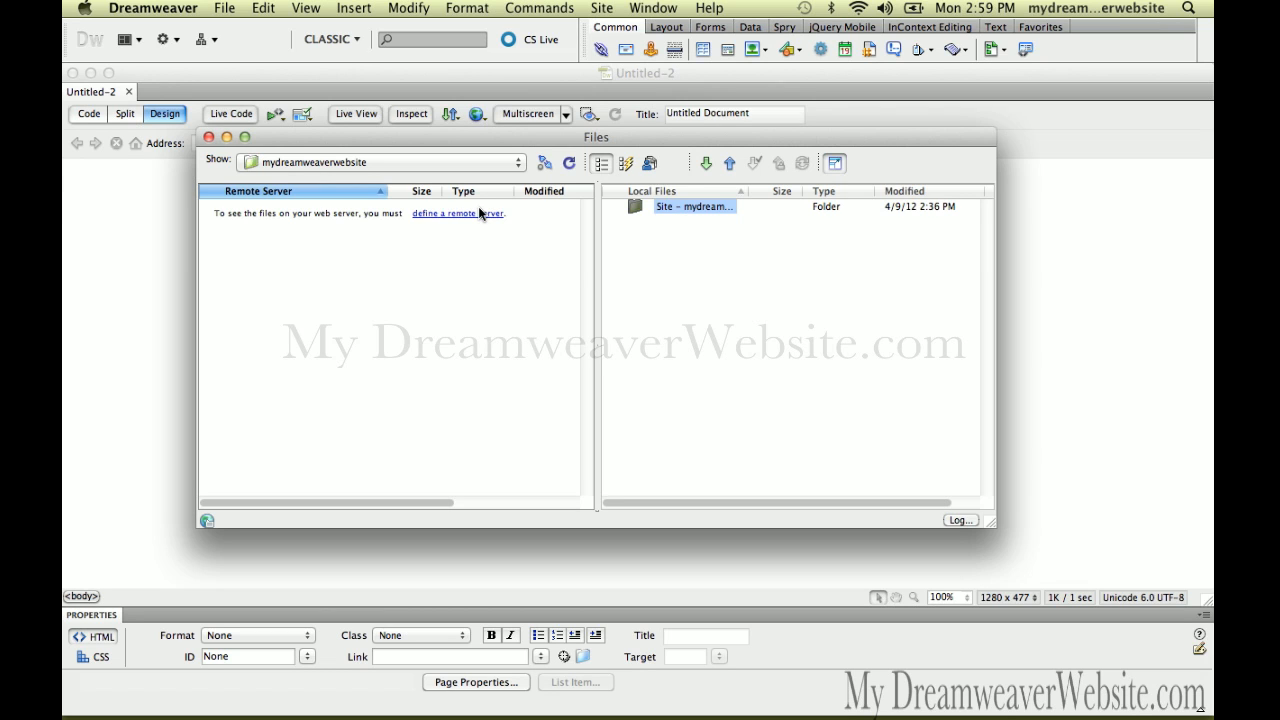
left_click(175, 260)
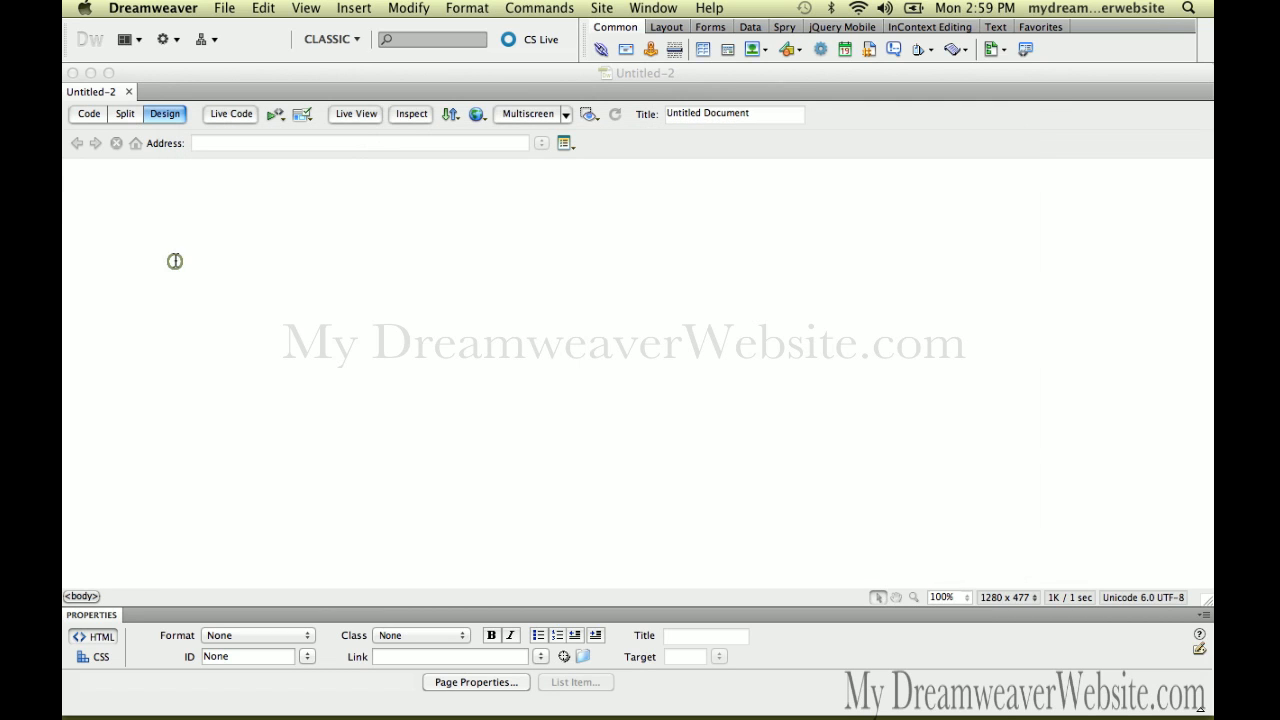
key("super+s")
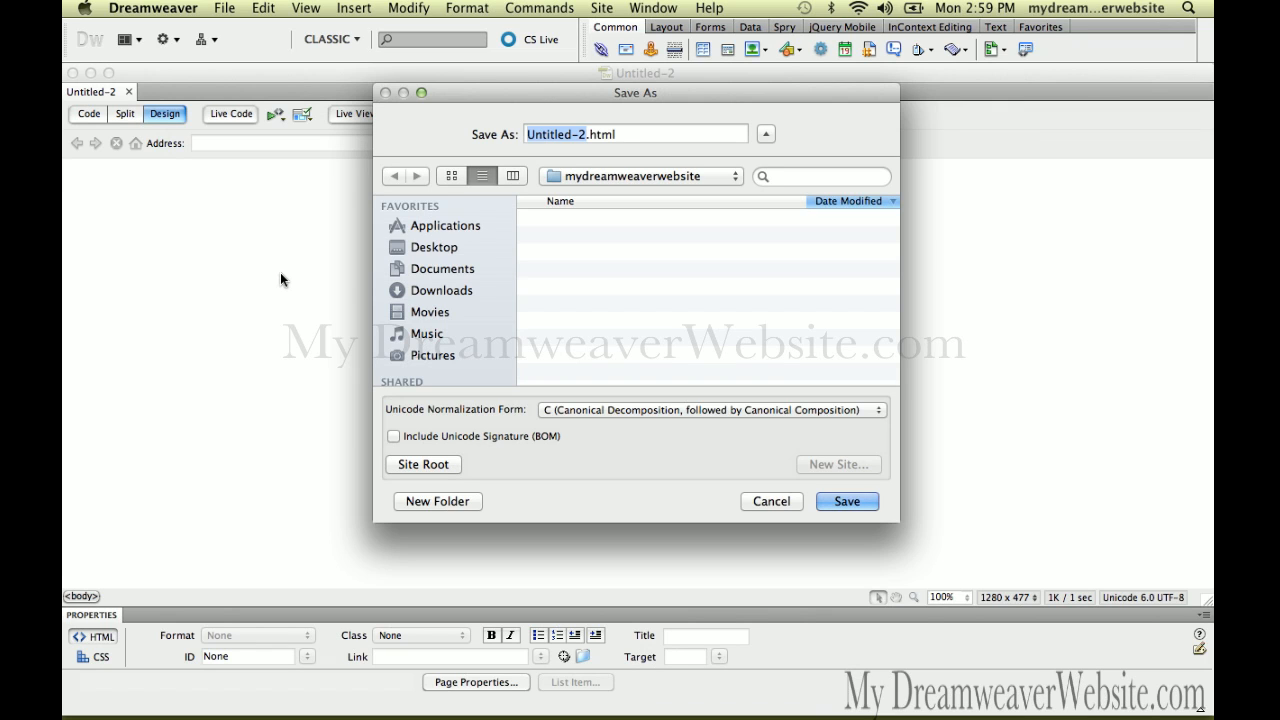
type("index")
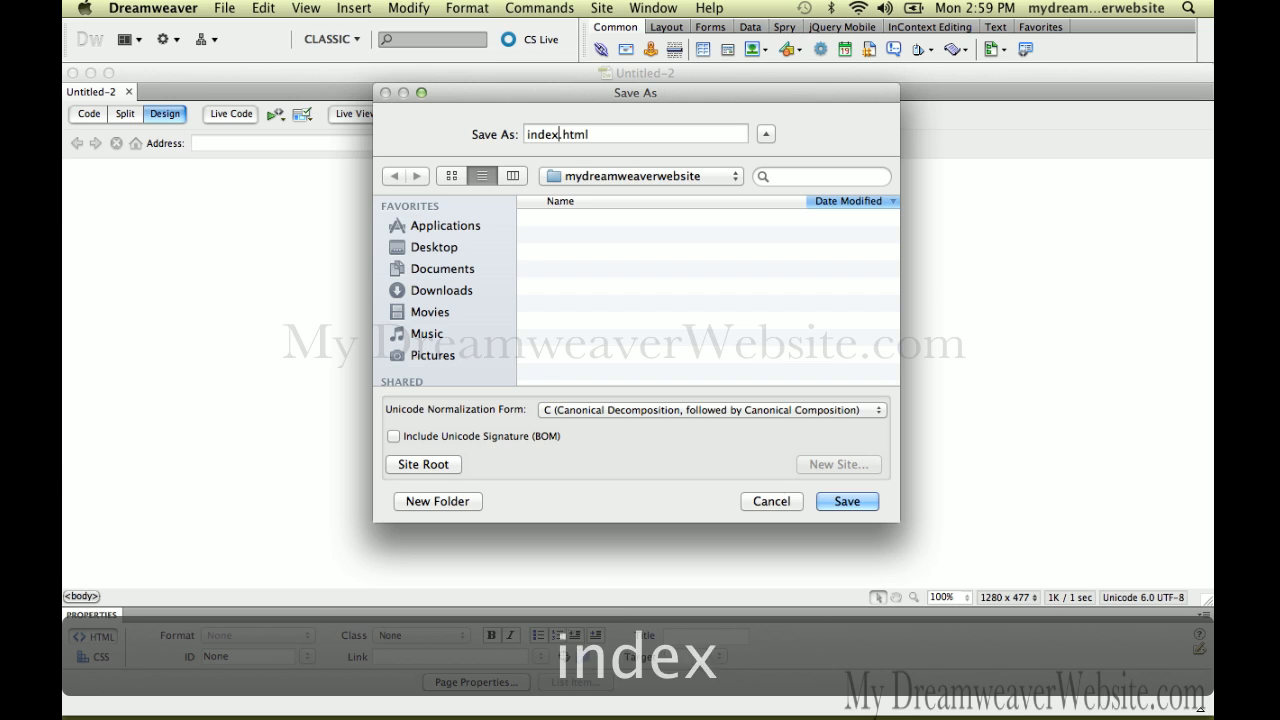
type("-v1")
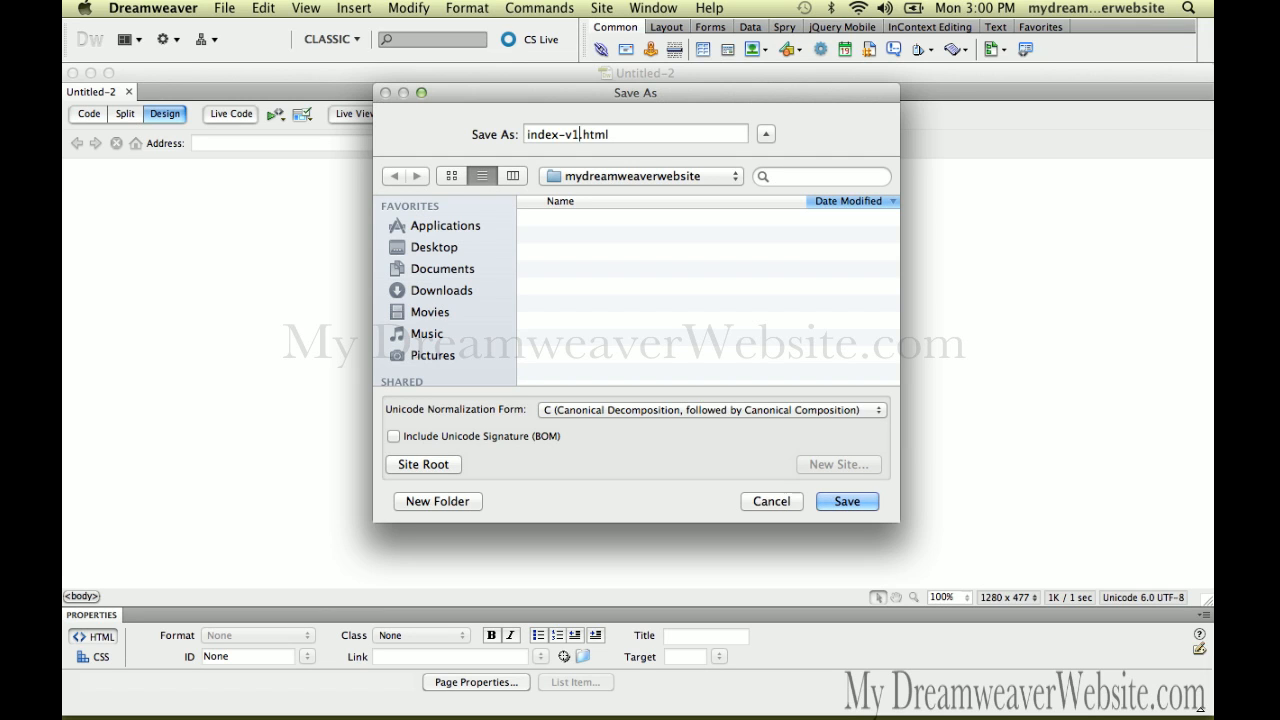
key("Return")
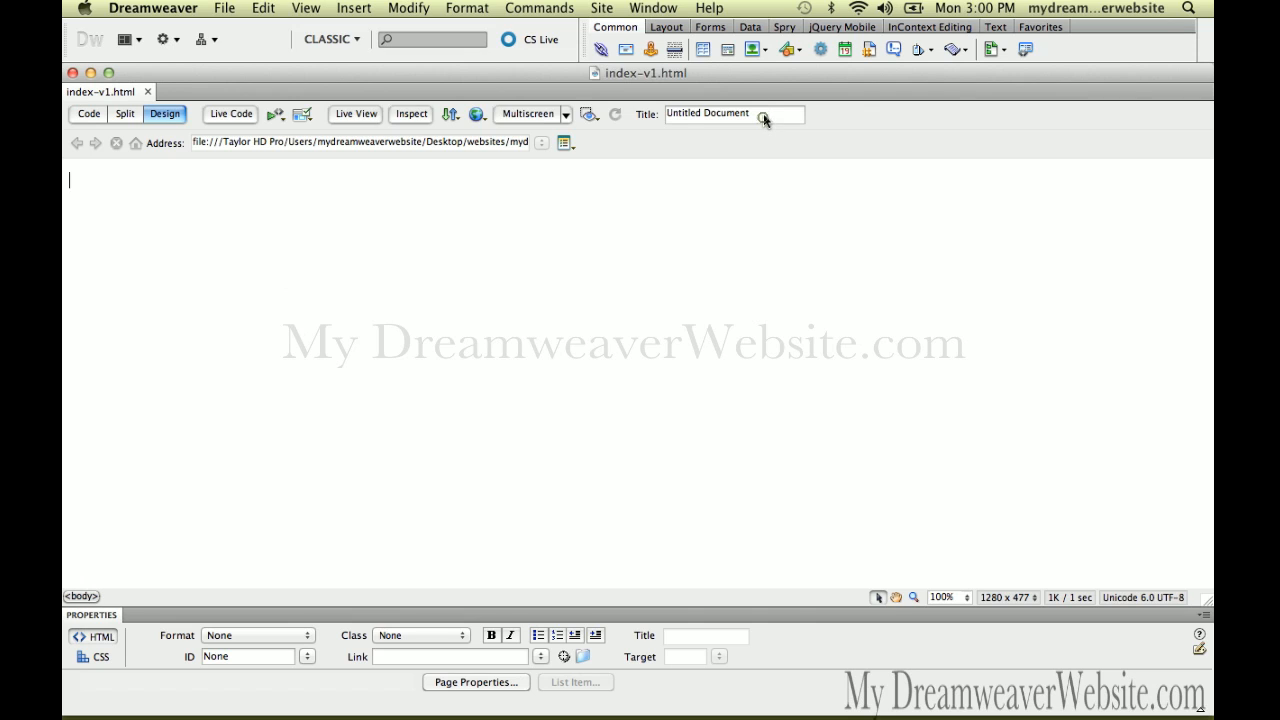
Set the page title to "mydreamweaverwebsite.com website servicees free web hosting" and save the page.
left_click_drag(763, 113, 645, 108)
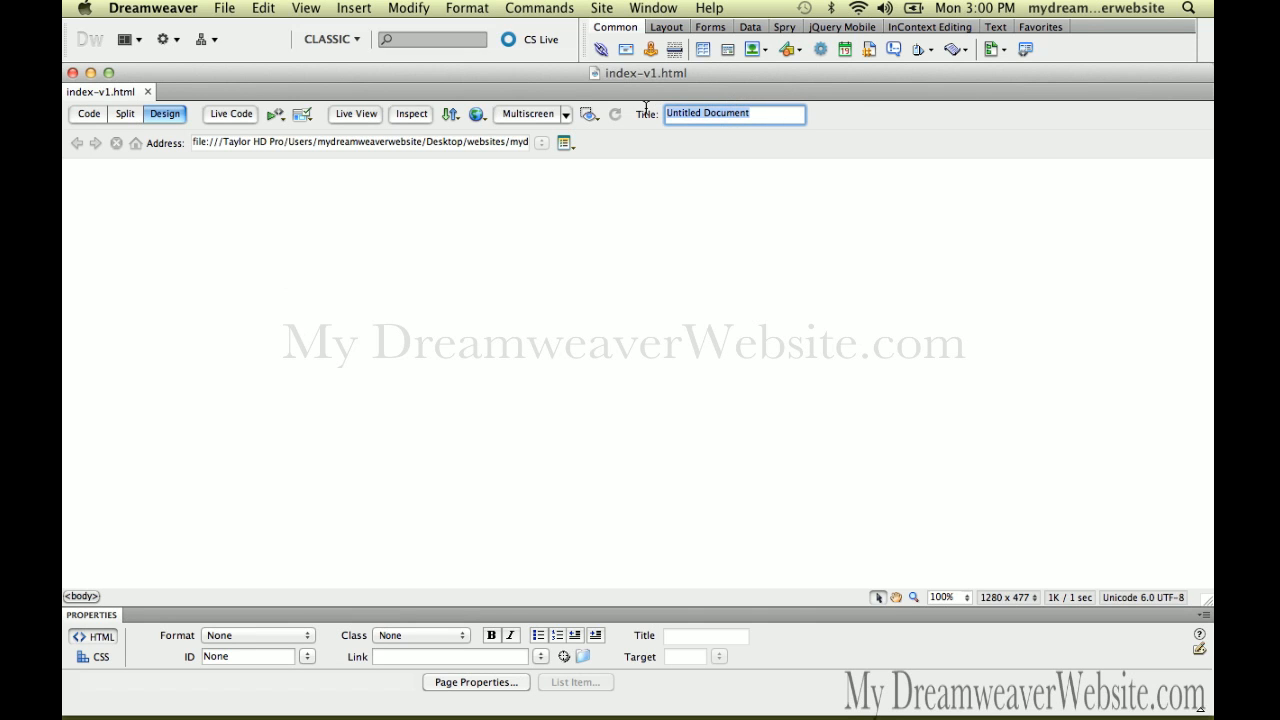
type("mydreamweaverwebsite")
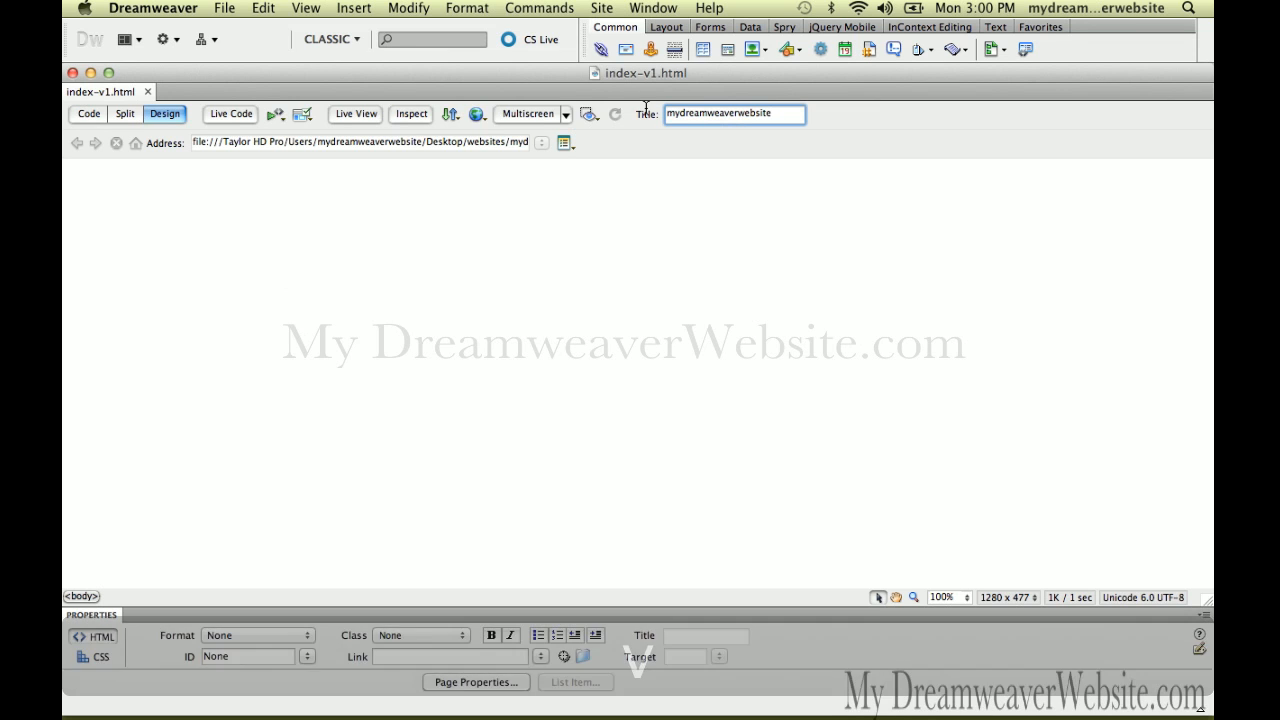
type(".com")
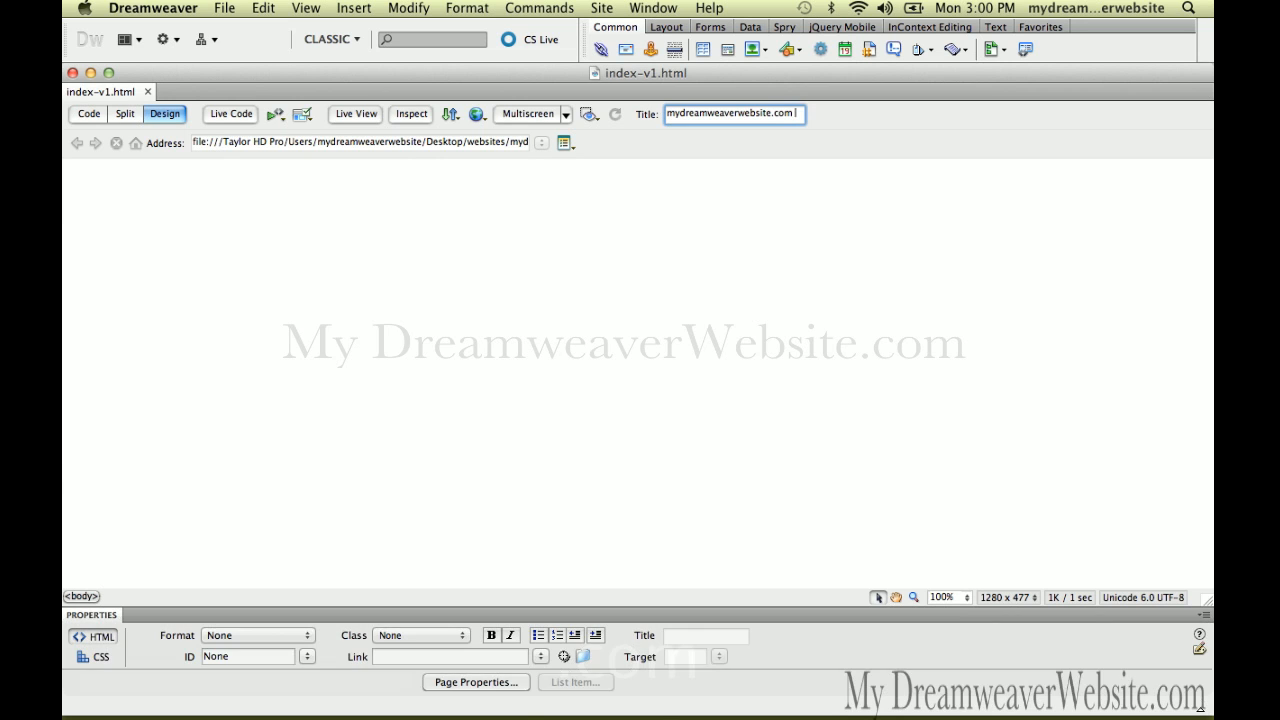
type(" websi")
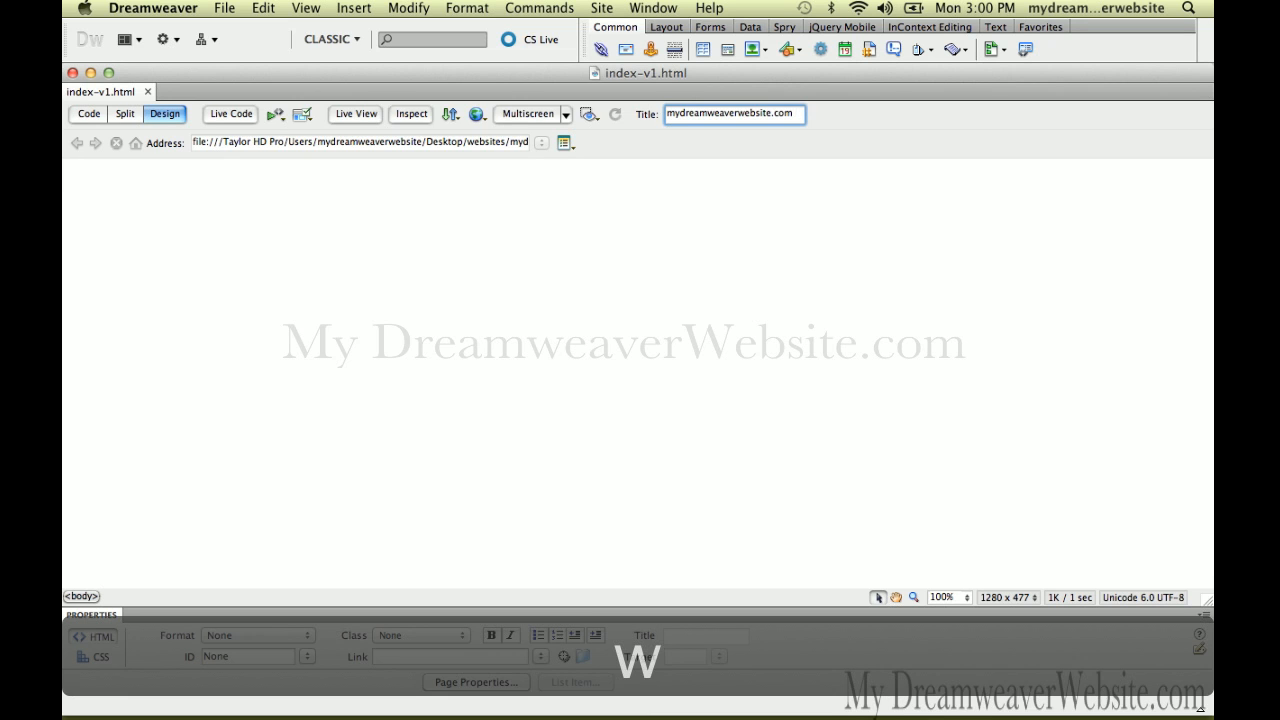
type("t")
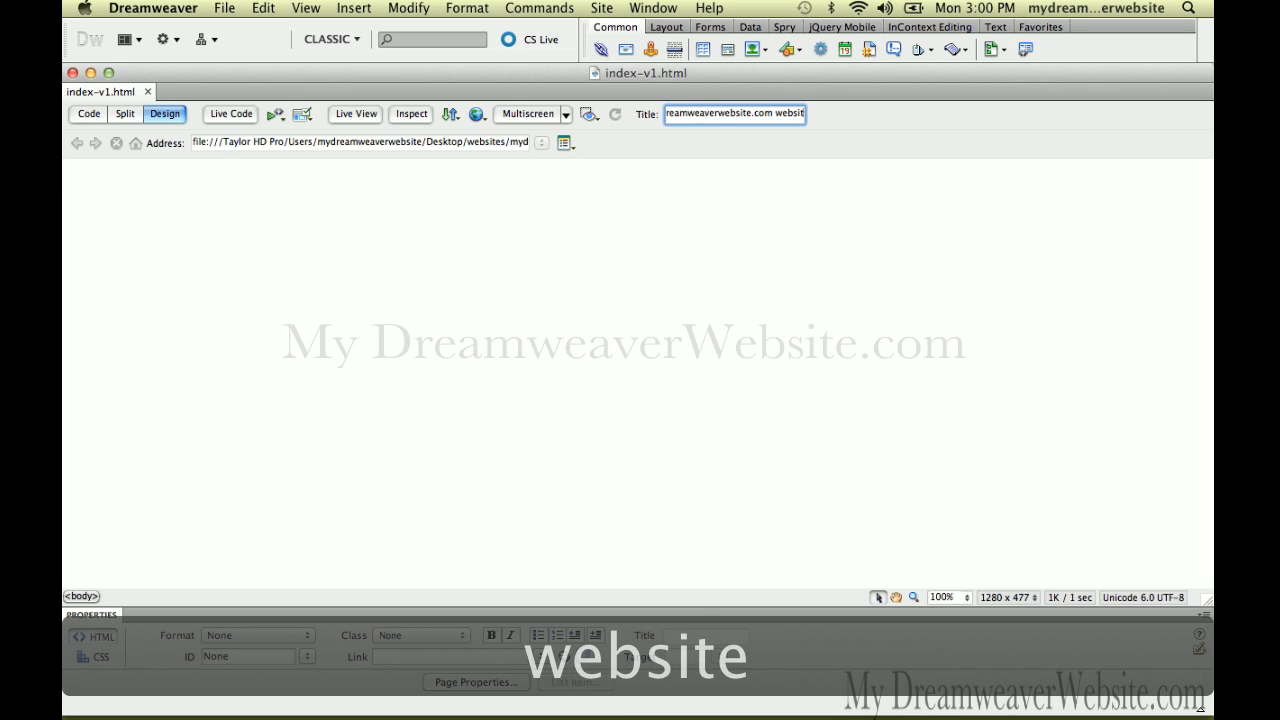
type("e servicees")
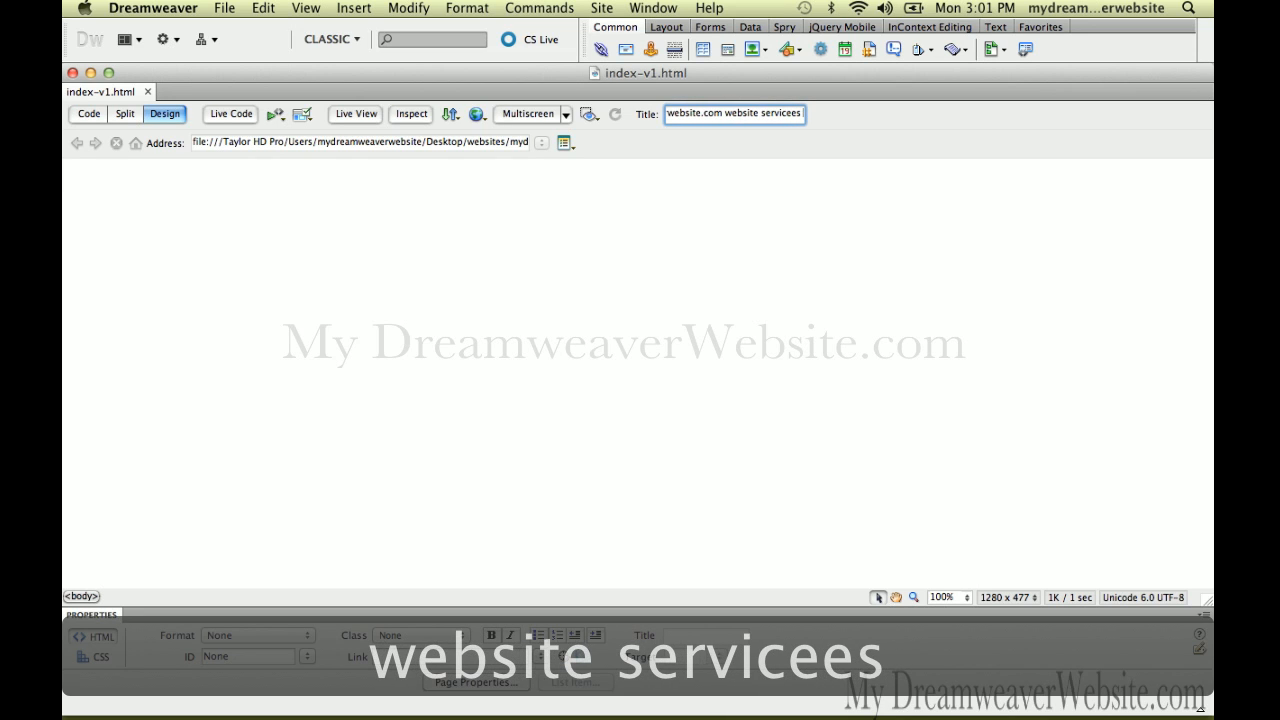
type(" f")
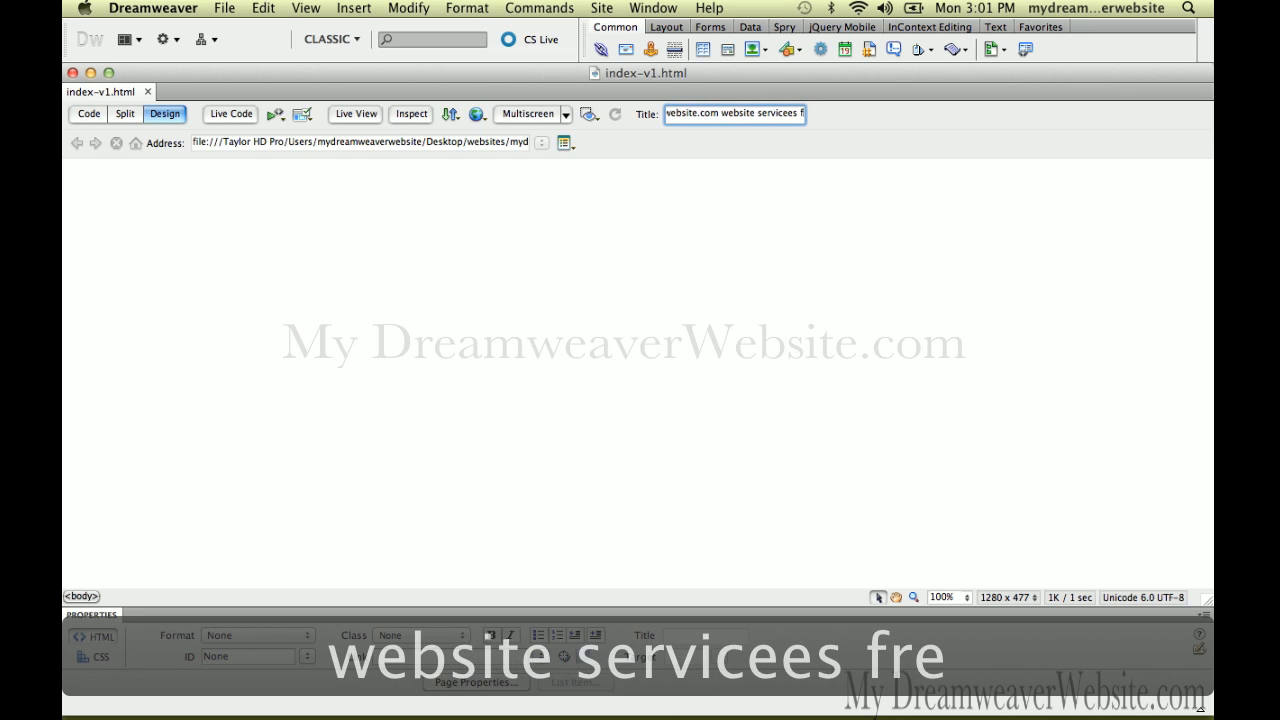
type("ree web h")
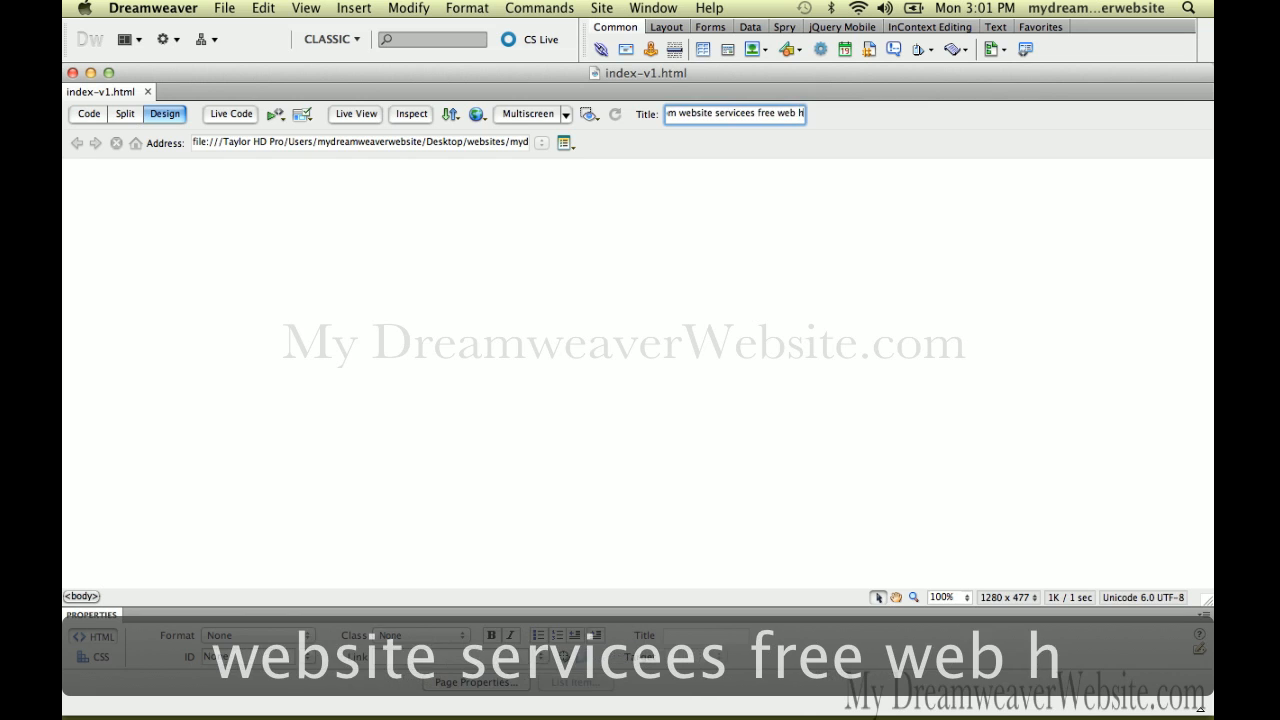
type("osting")
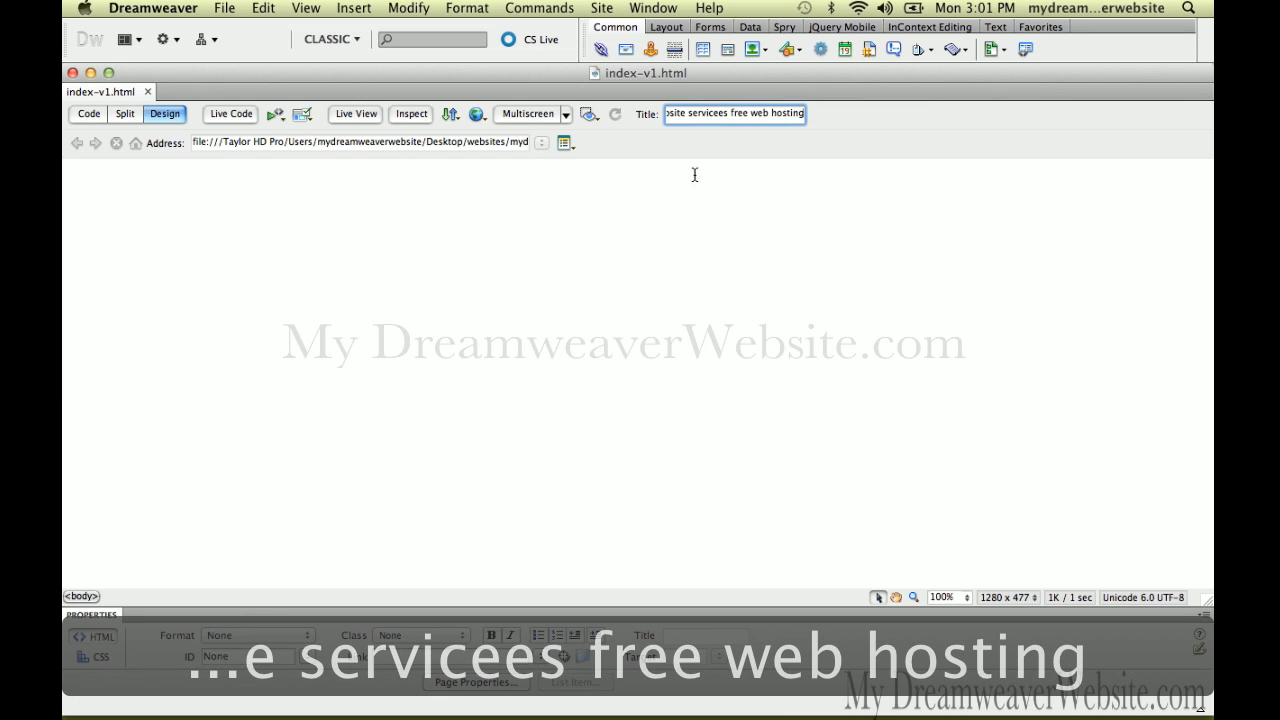
key("super+s")
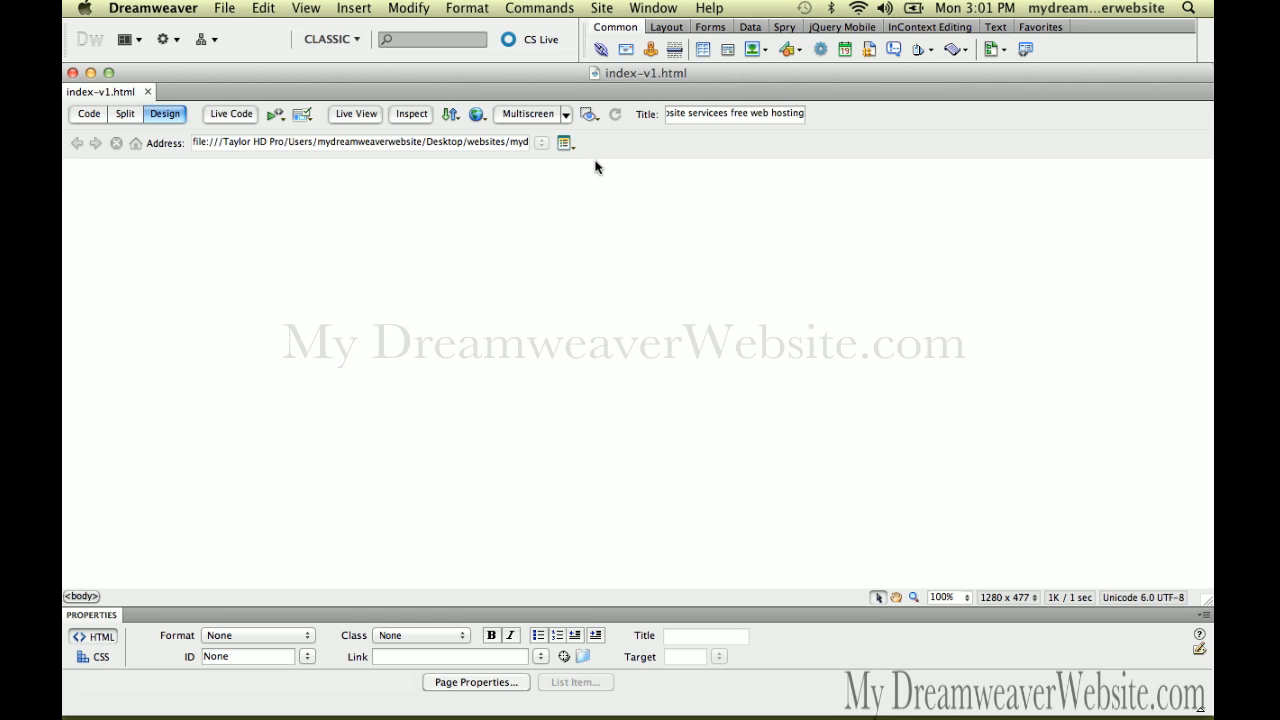
Check which of Firefox and Google Chrome is the primary and secondary preview browser, and close the preview browser preferences.
left_click(226, 8)
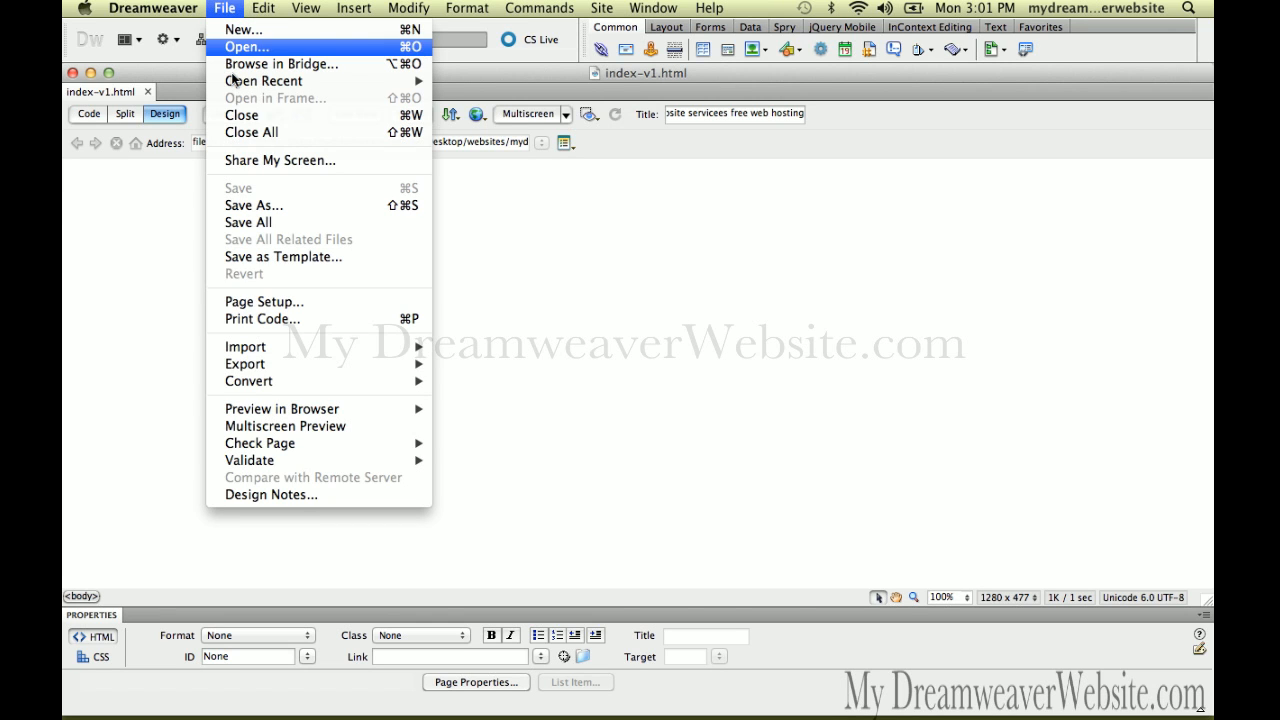
mouse_move(310, 418)
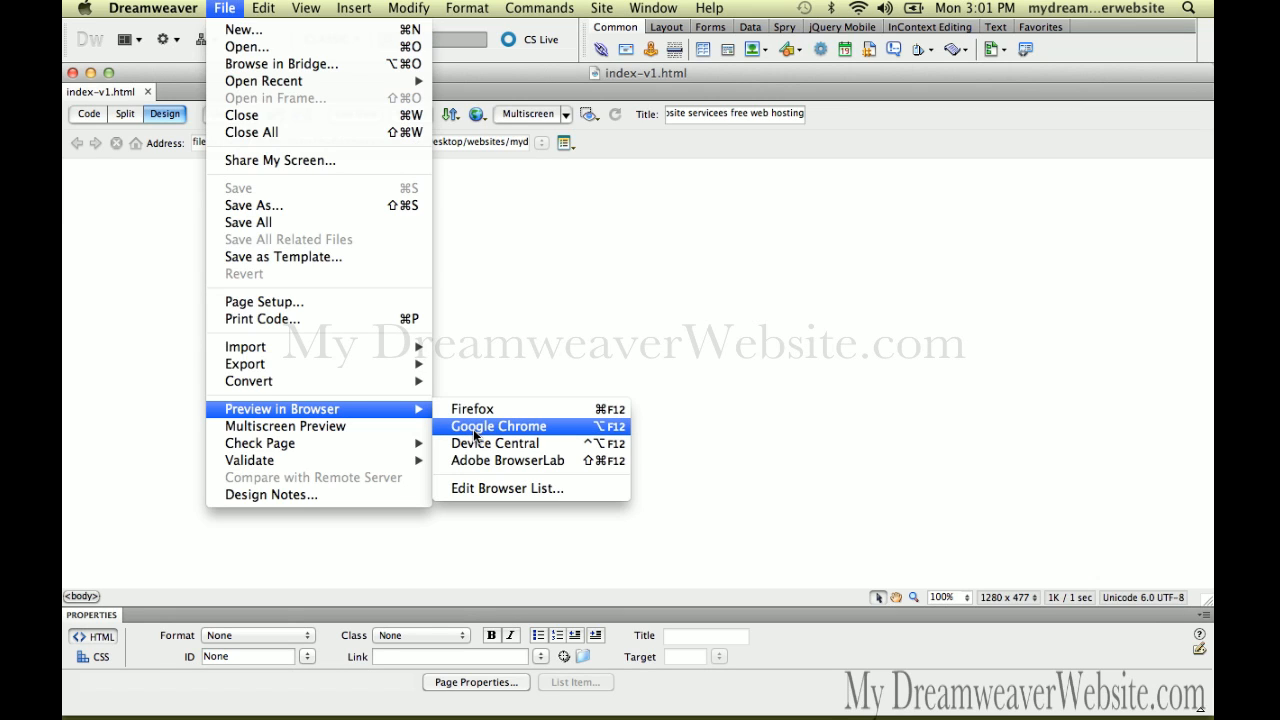
left_click(489, 487)
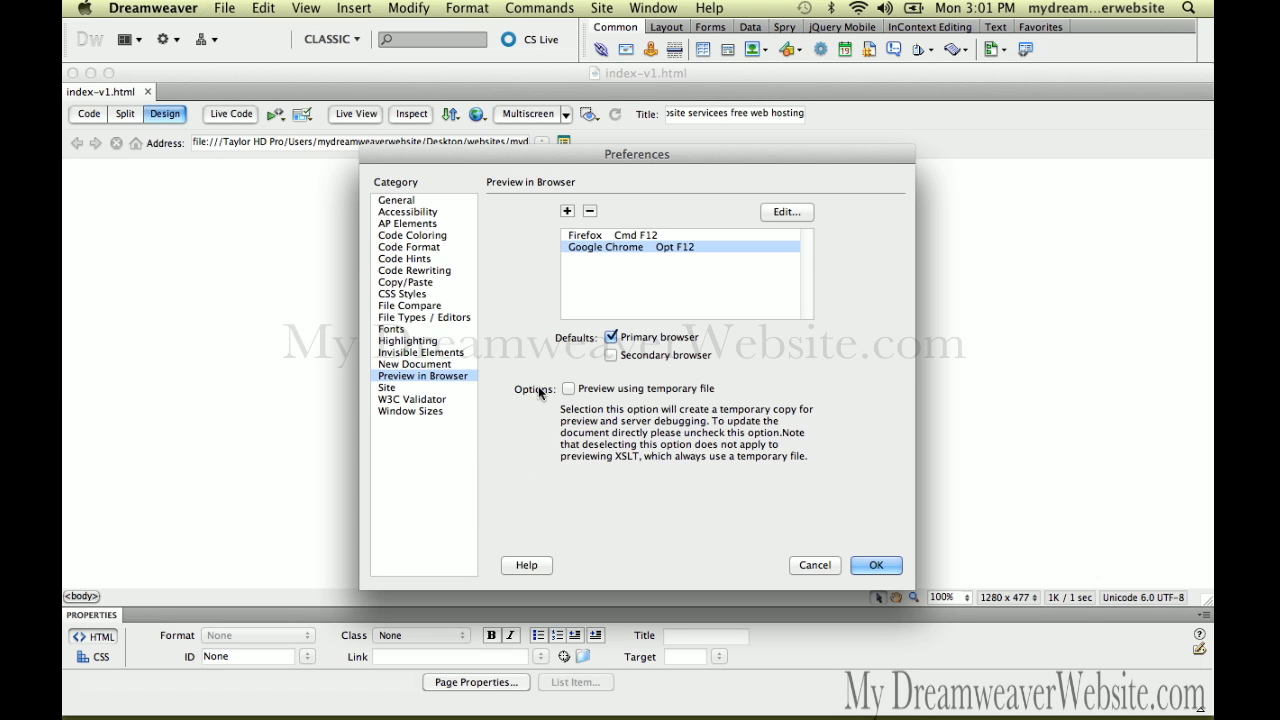
left_click(600, 237)
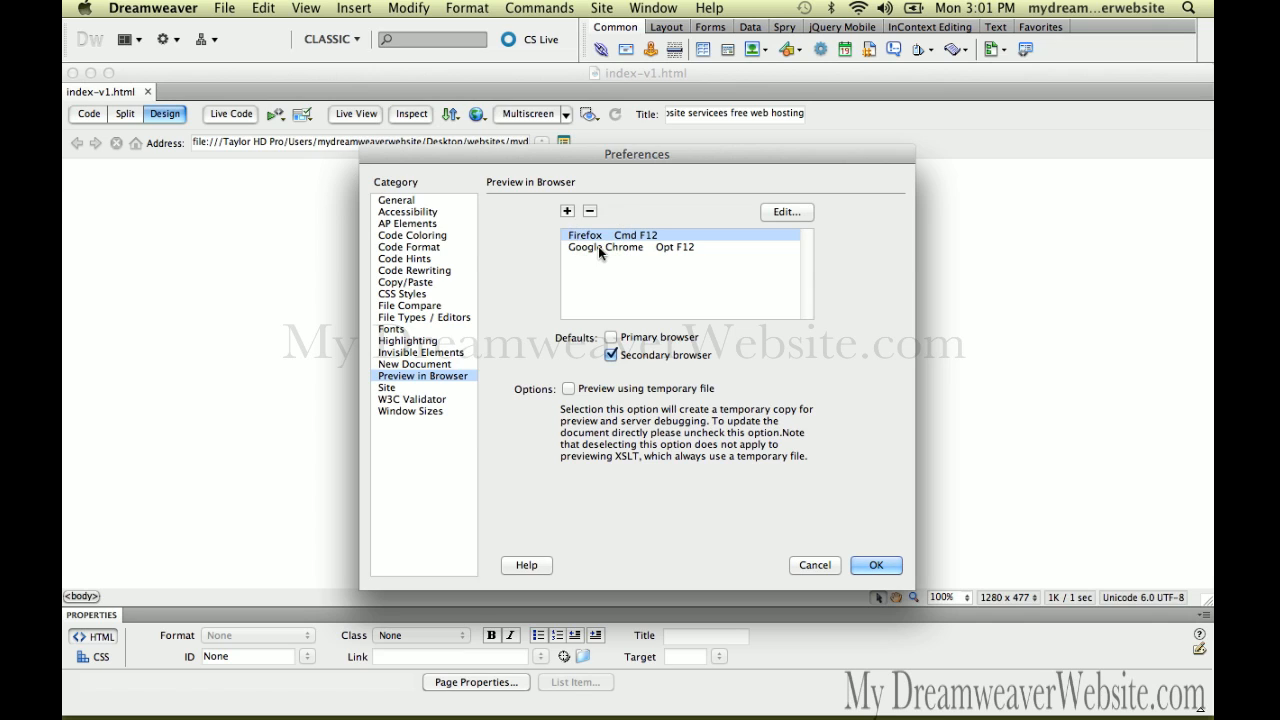
left_click(599, 245)
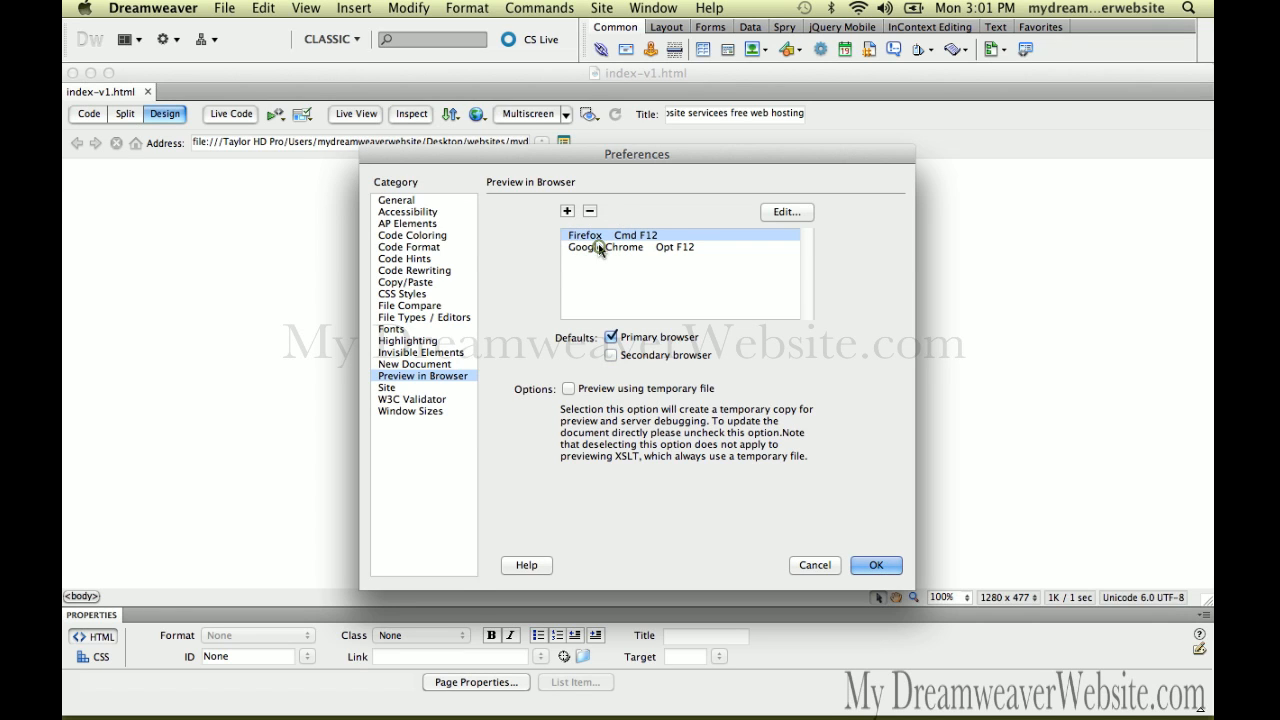
left_click(599, 248)
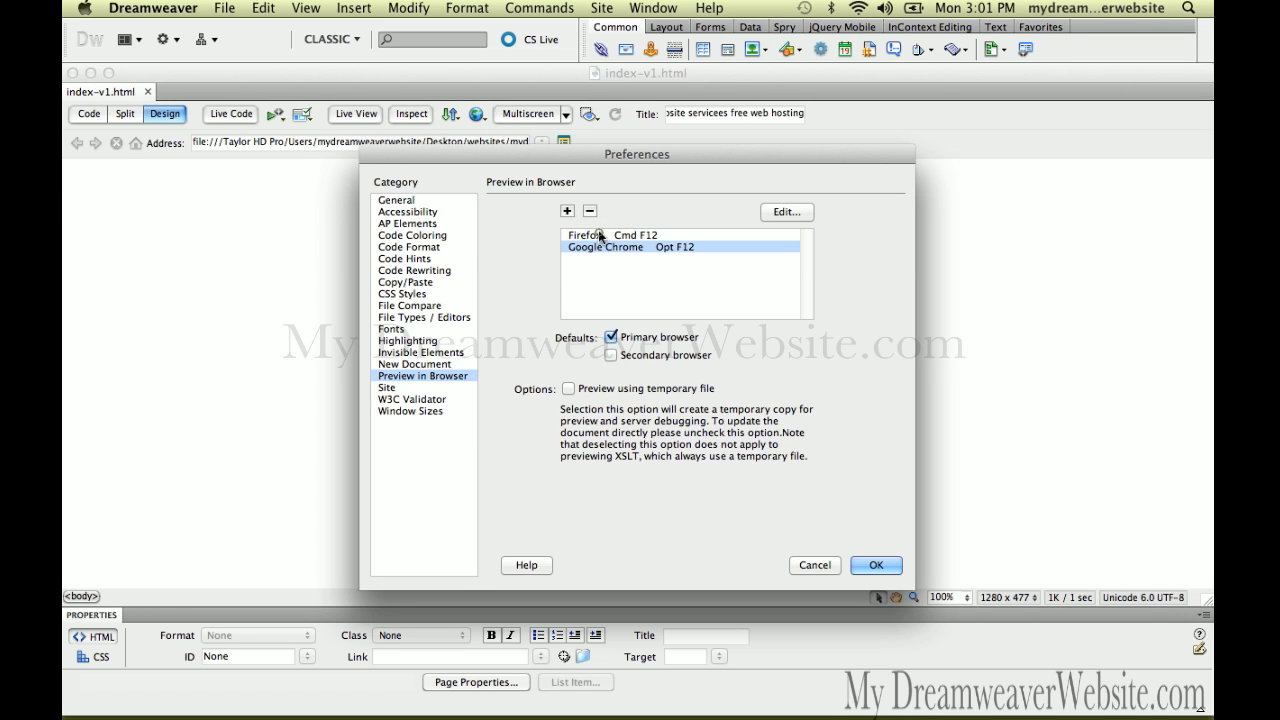
left_click(599, 236)
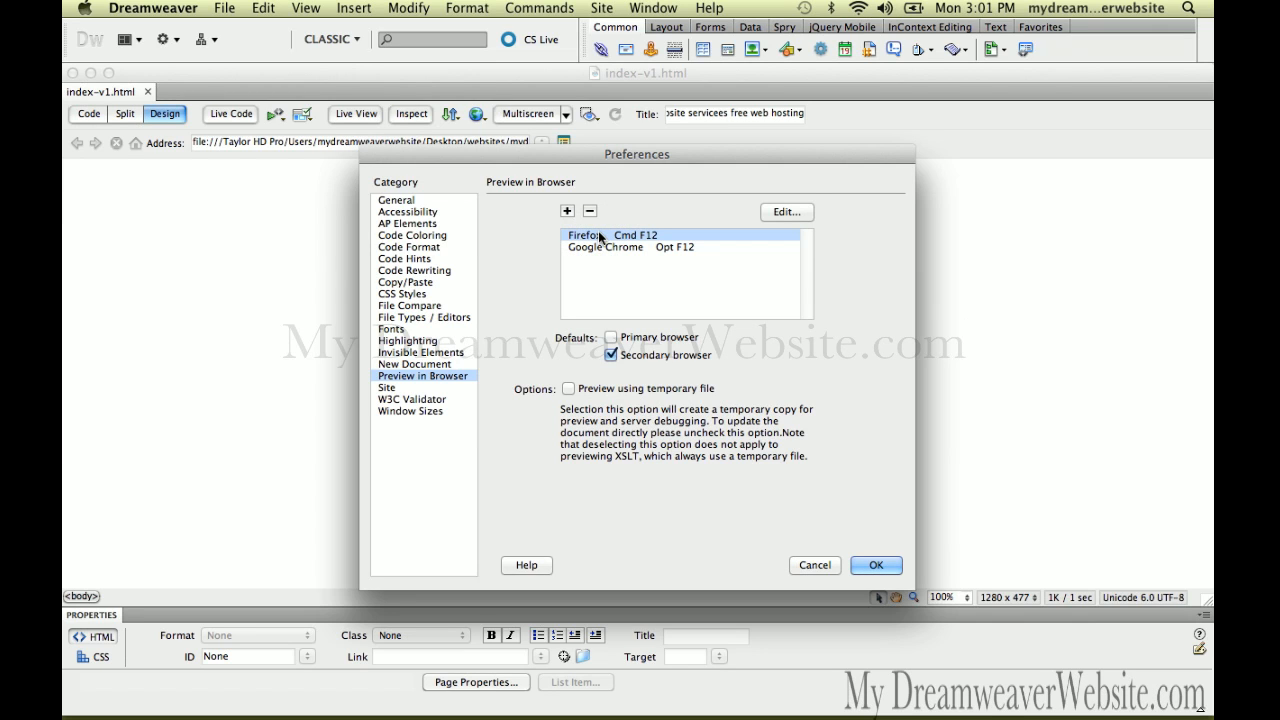
left_click(609, 249)
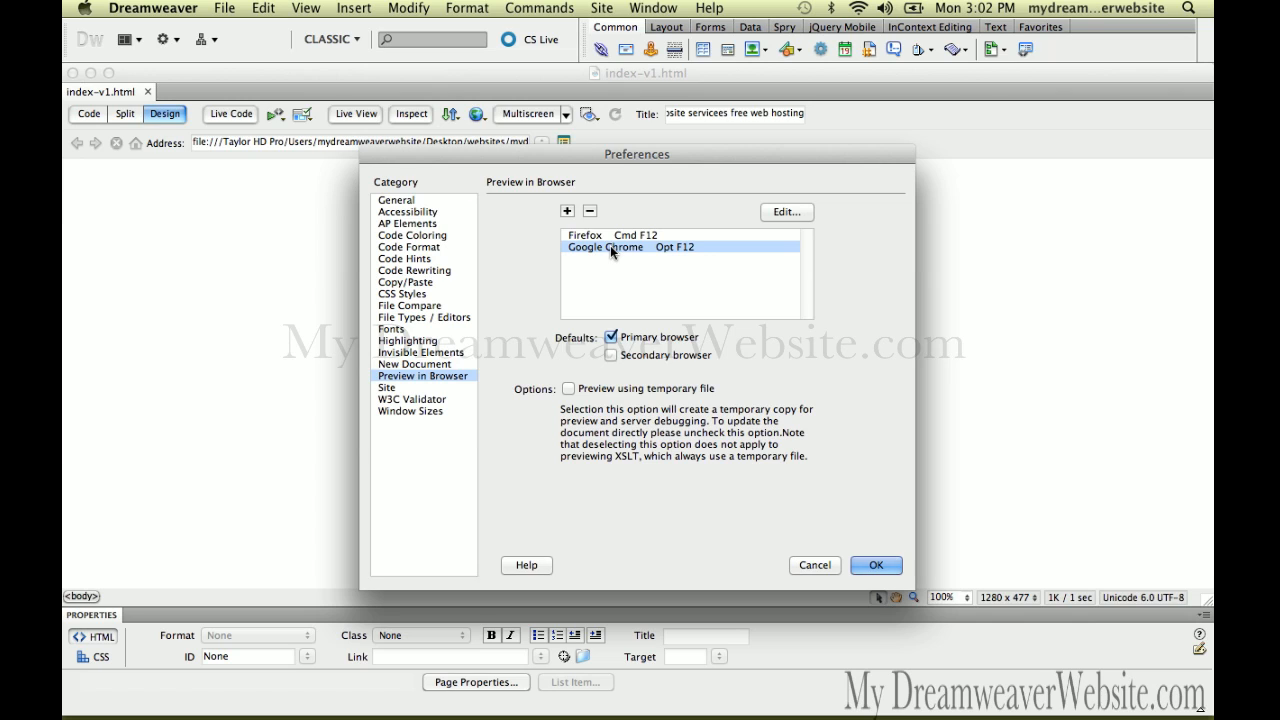
left_click(876, 566)
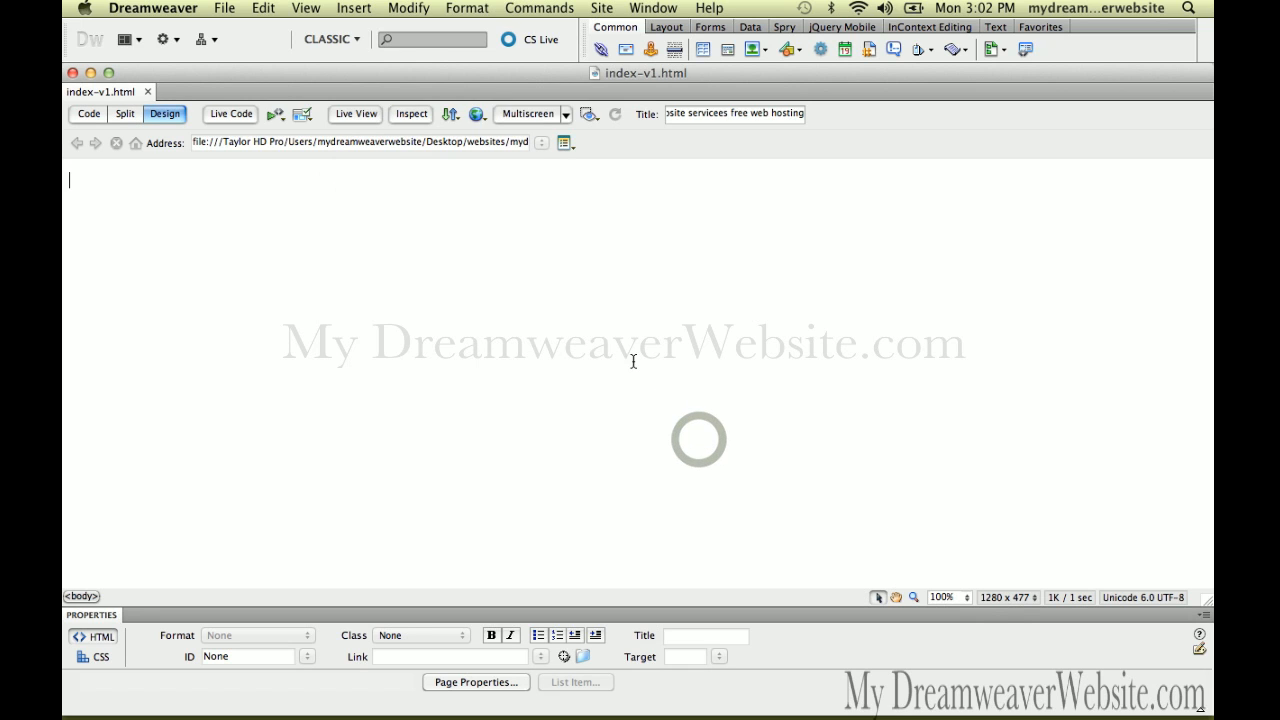
Preview the blank index-v1.html page in Firefox to check its page title.
left_click(224, 8)
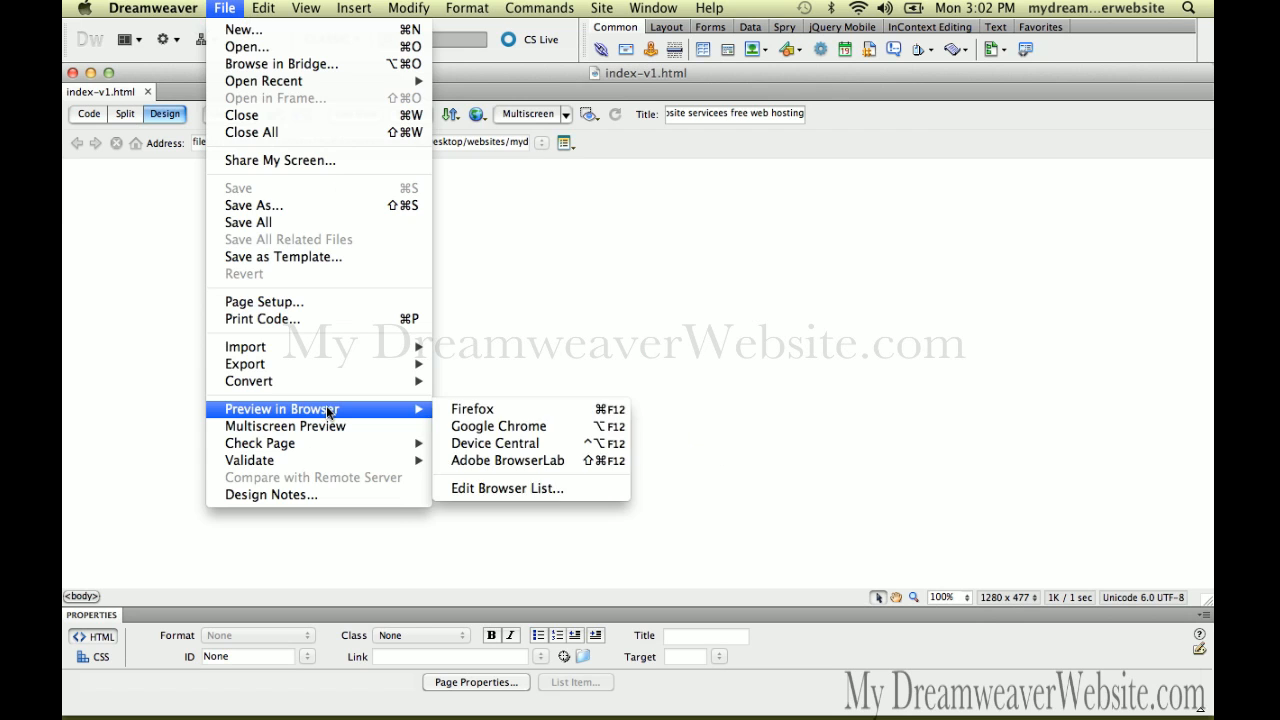
mouse_move(415, 409)
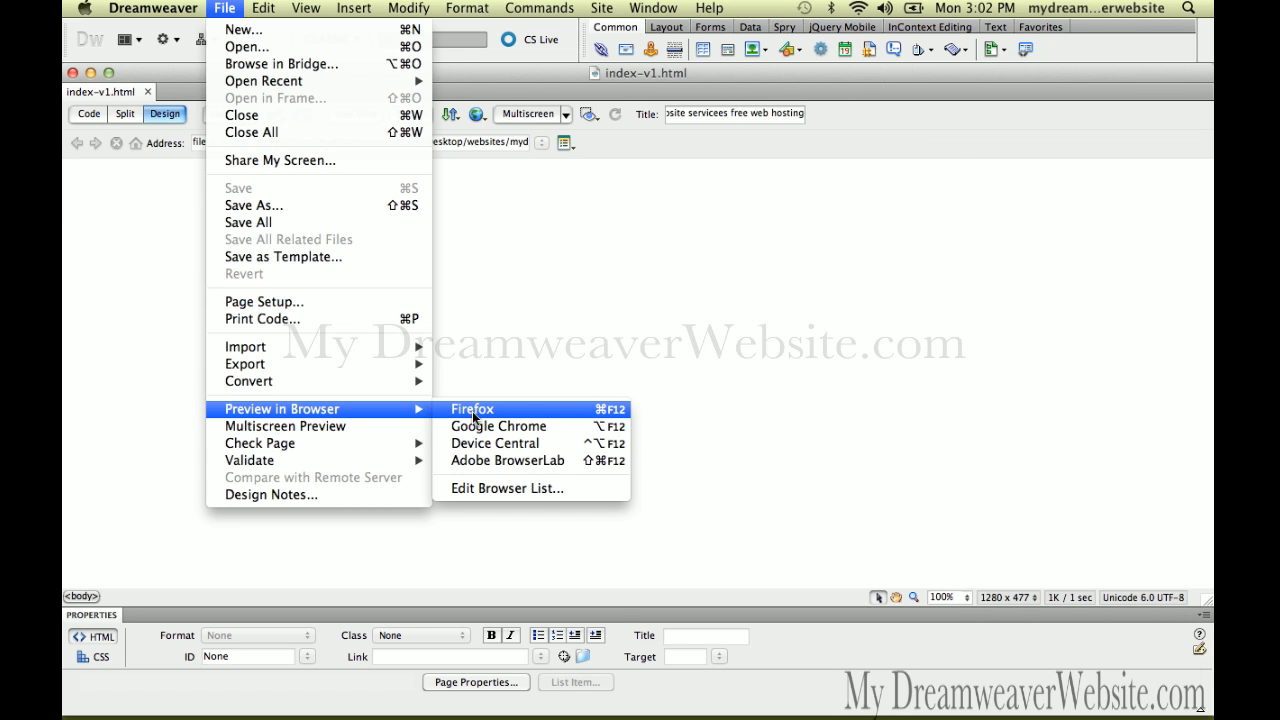
left_click(472, 409)
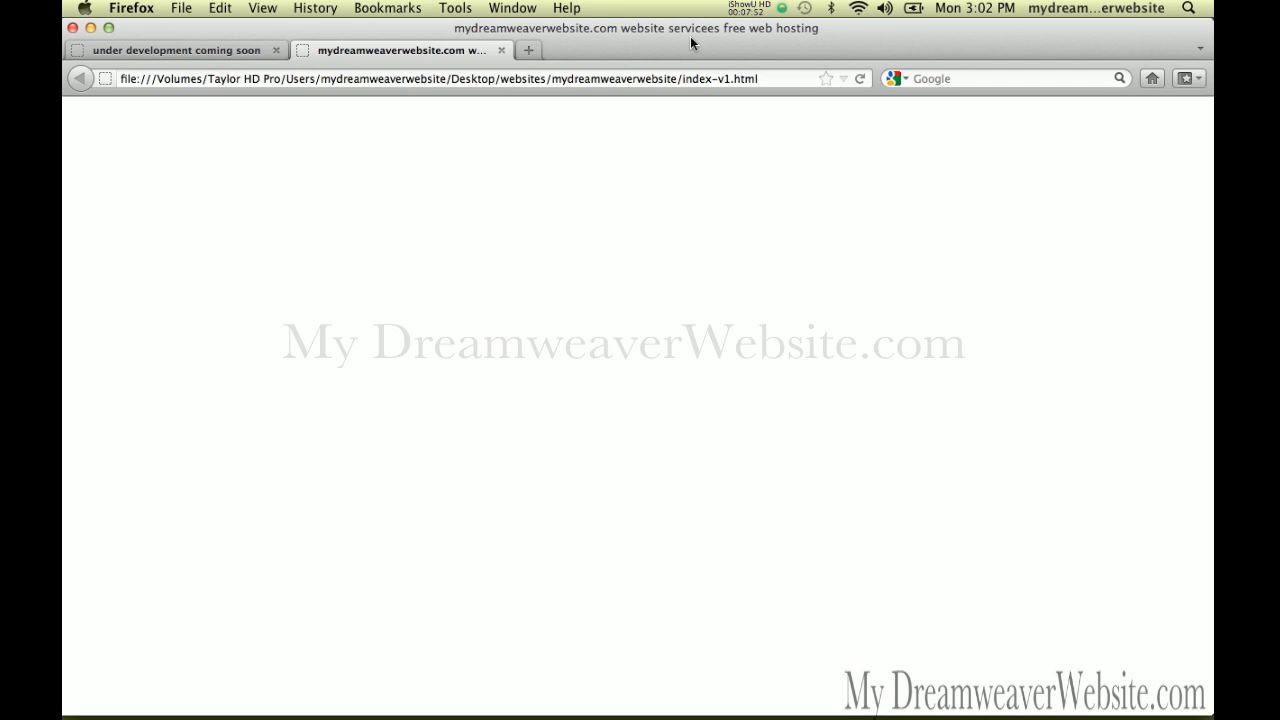
Switch back to Dreamweaver, enter the text "welcome to my website" on the page and save it.
key("super+Tab")
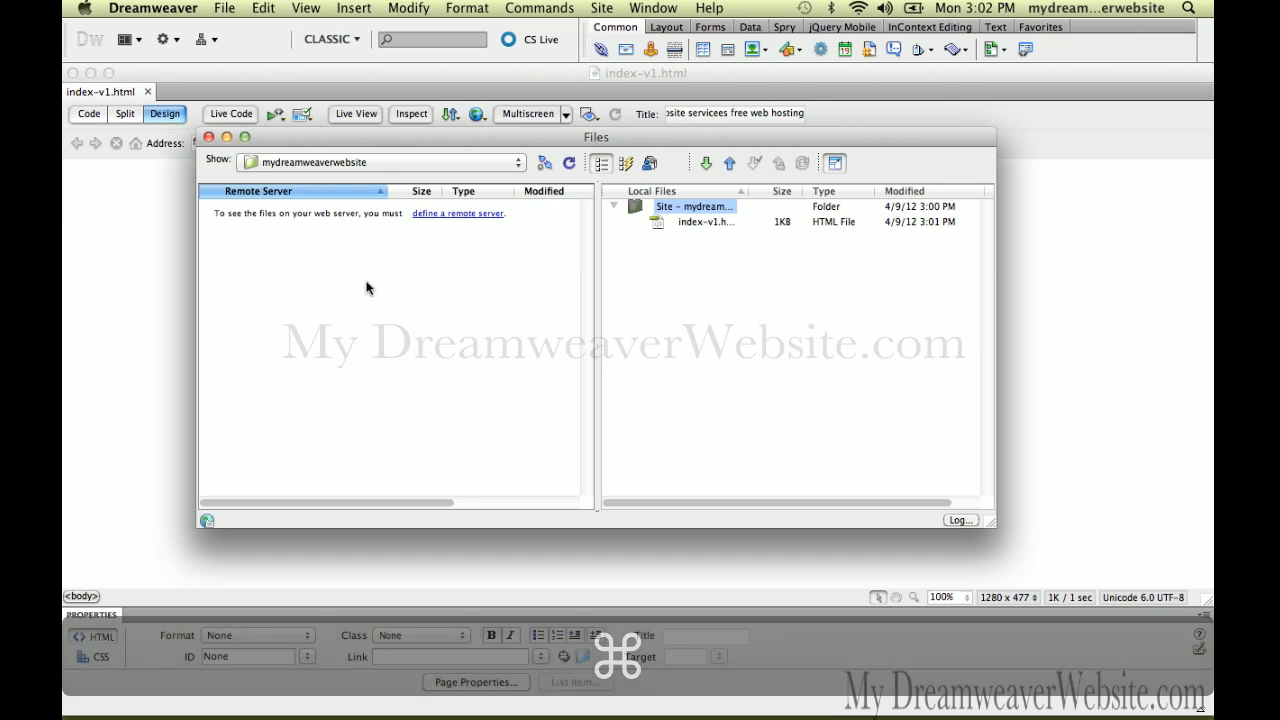
left_click(142, 281)
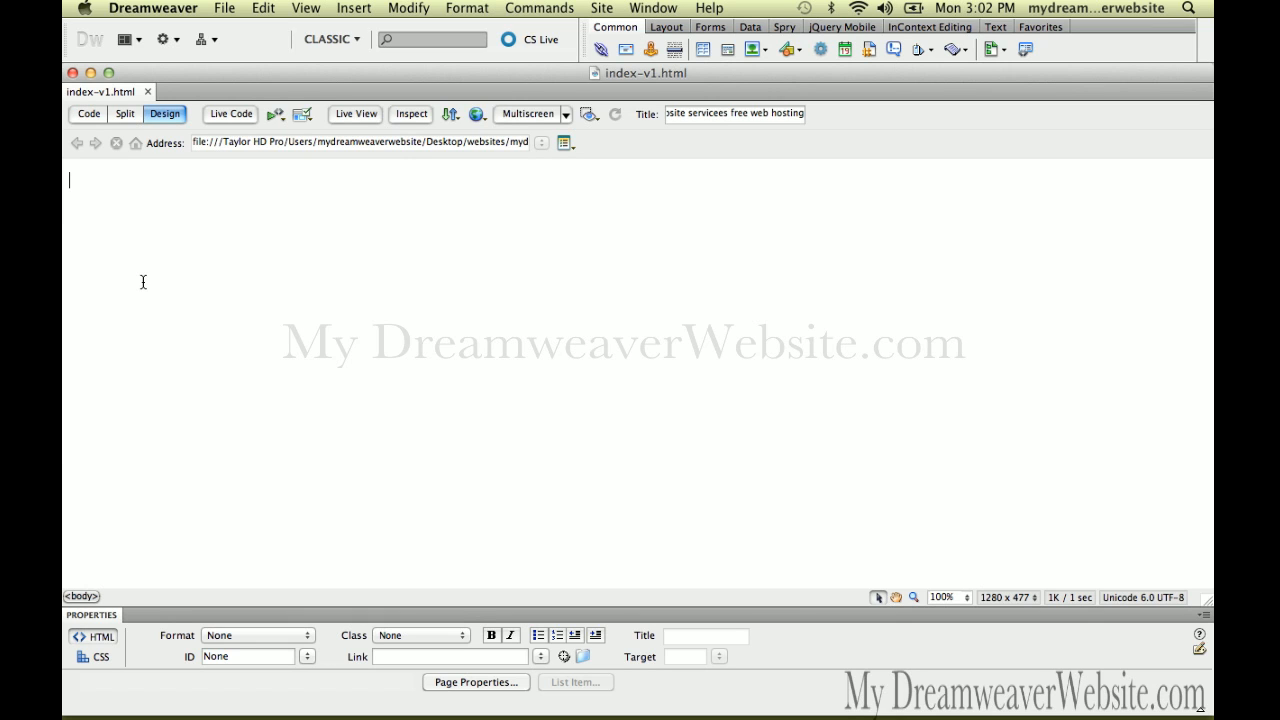
type("welc")
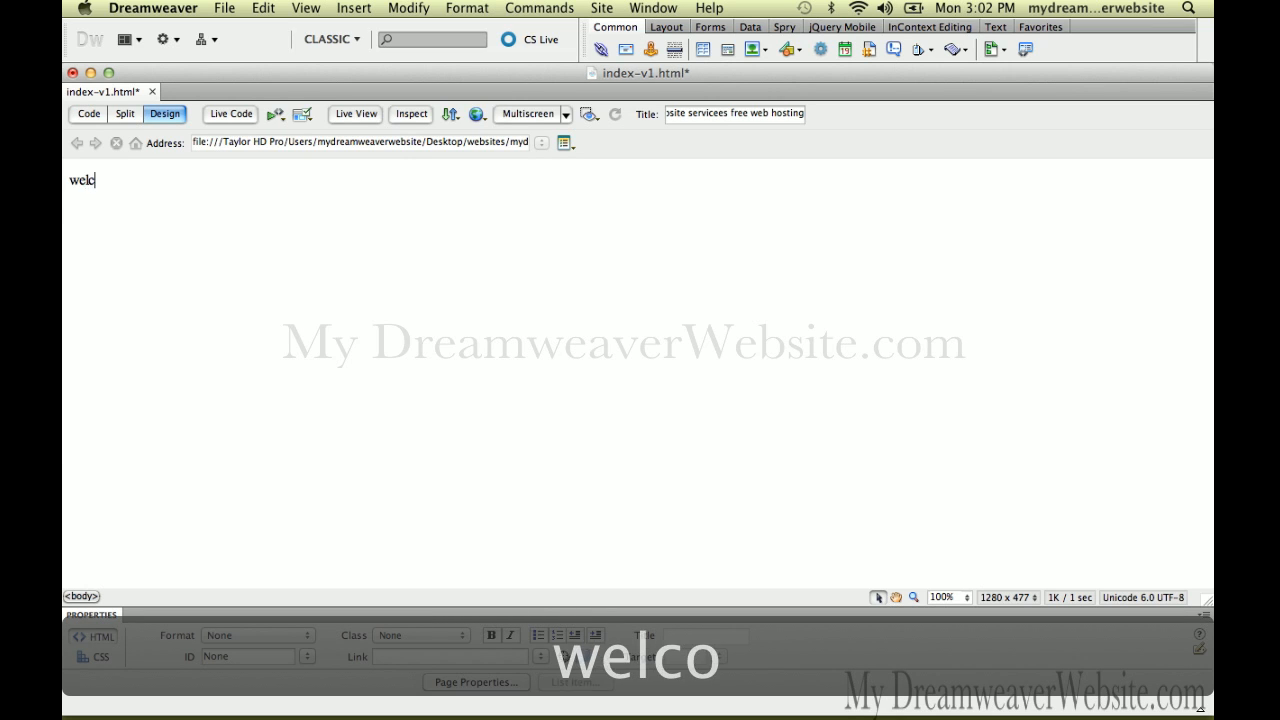
type("ome to my")
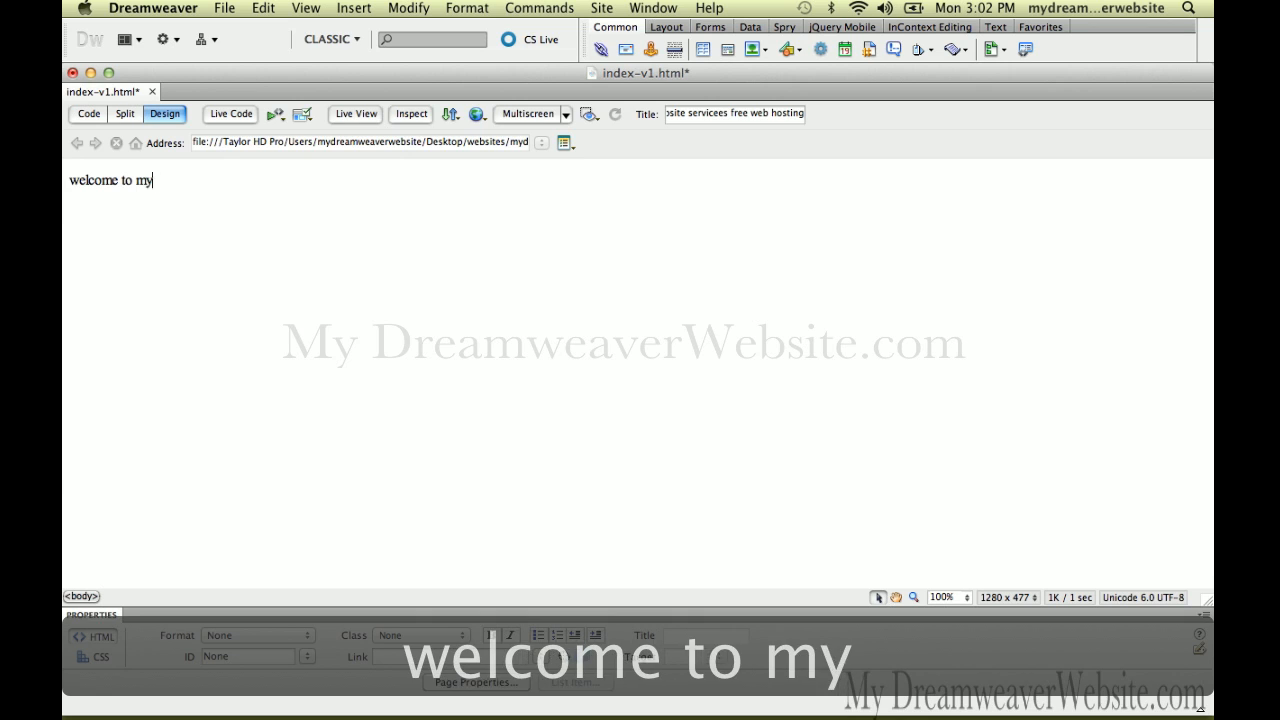
type(" website")
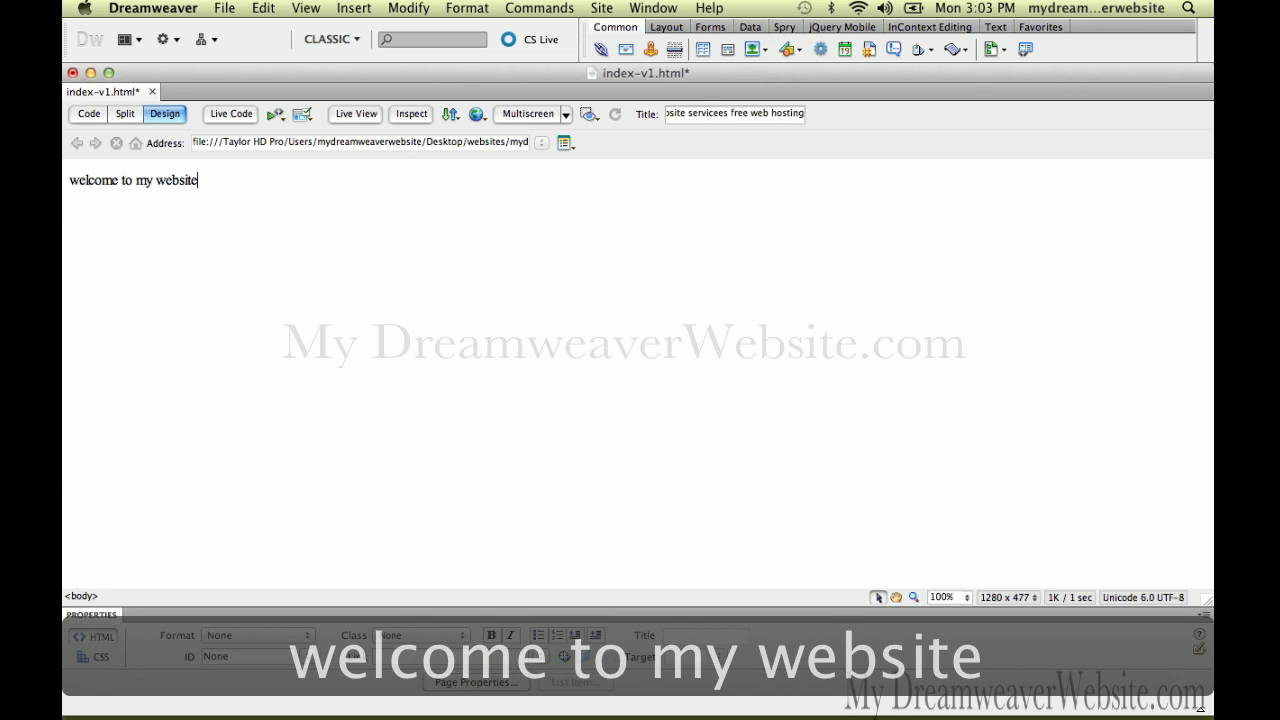
key("super+s")
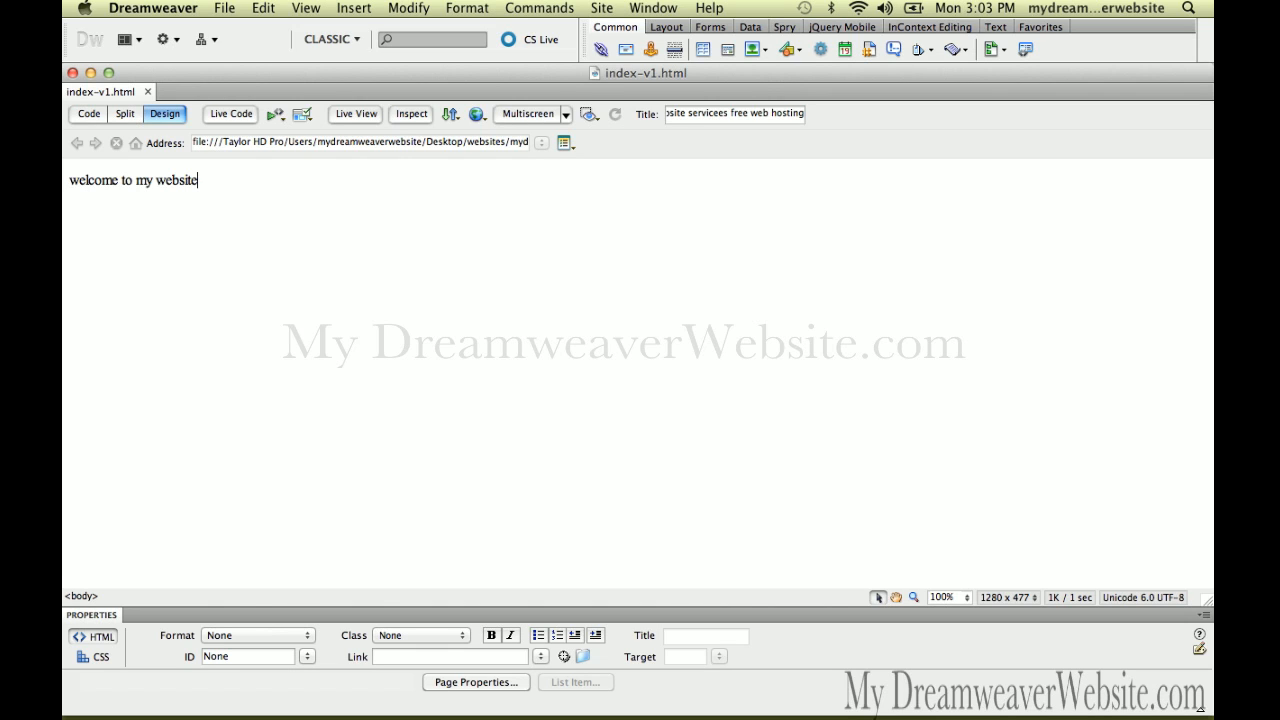
Format the line "welcome to my website" as Heading 1 and save the page.
left_click(187, 180)
left_click(176, 185)
left_click(263, 632)
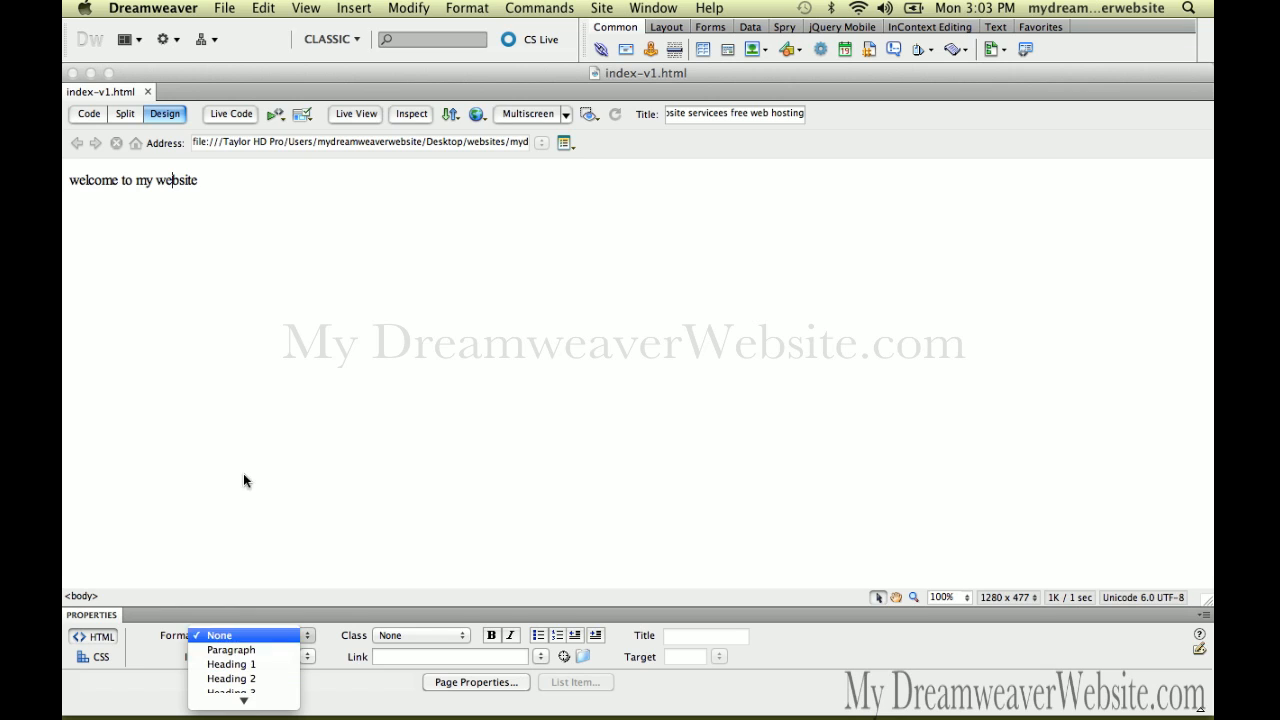
left_click(210, 209)
left_click(187, 187)
left_click(187, 186)
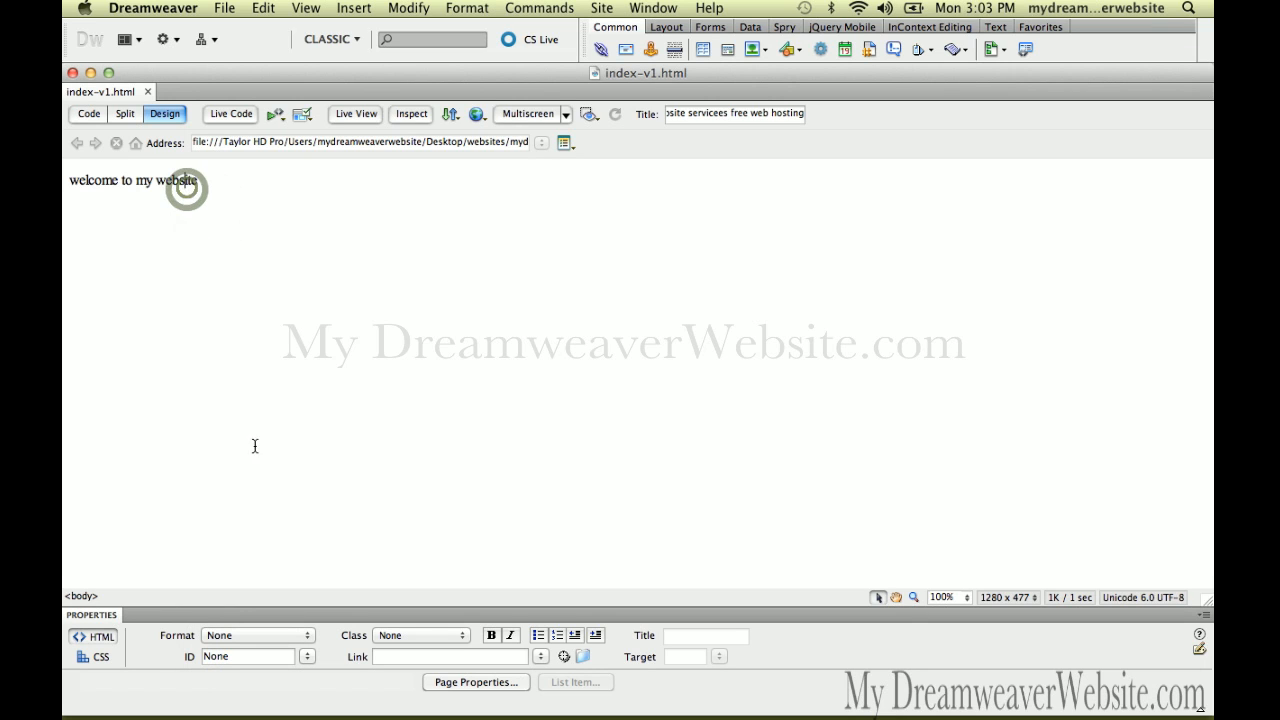
left_click(292, 634)
left_click(294, 665)
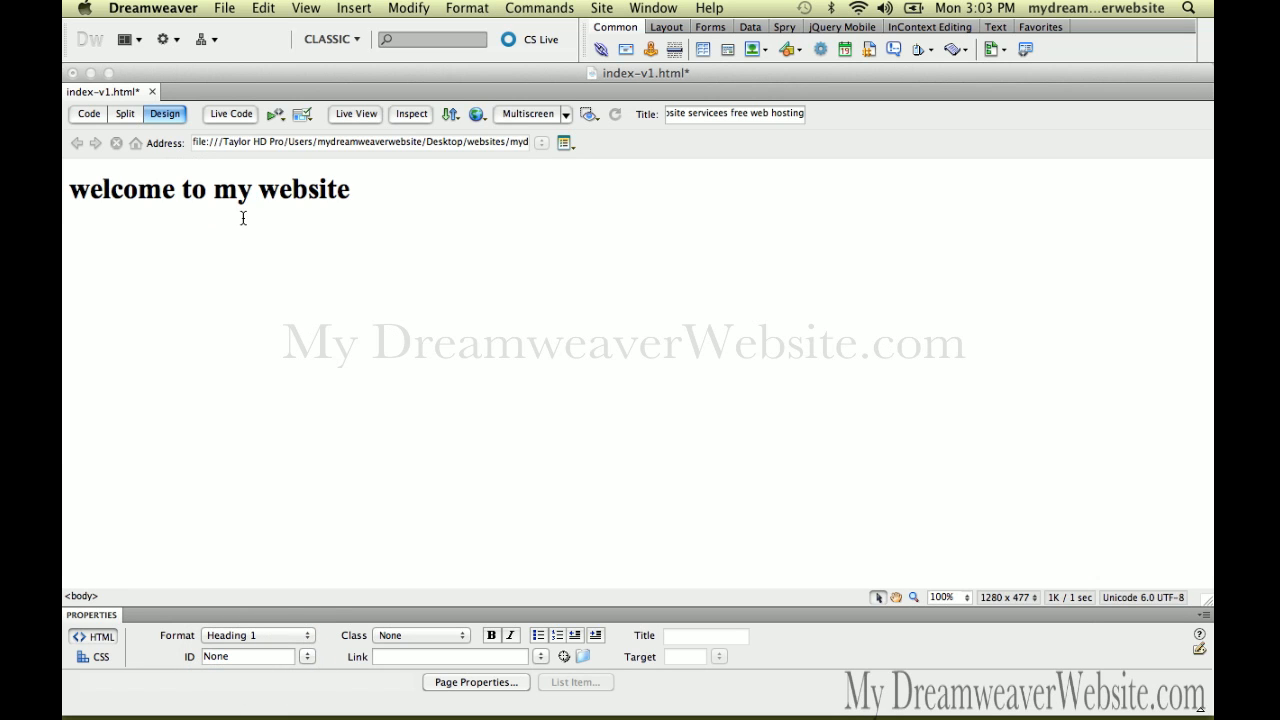
key("super+s")
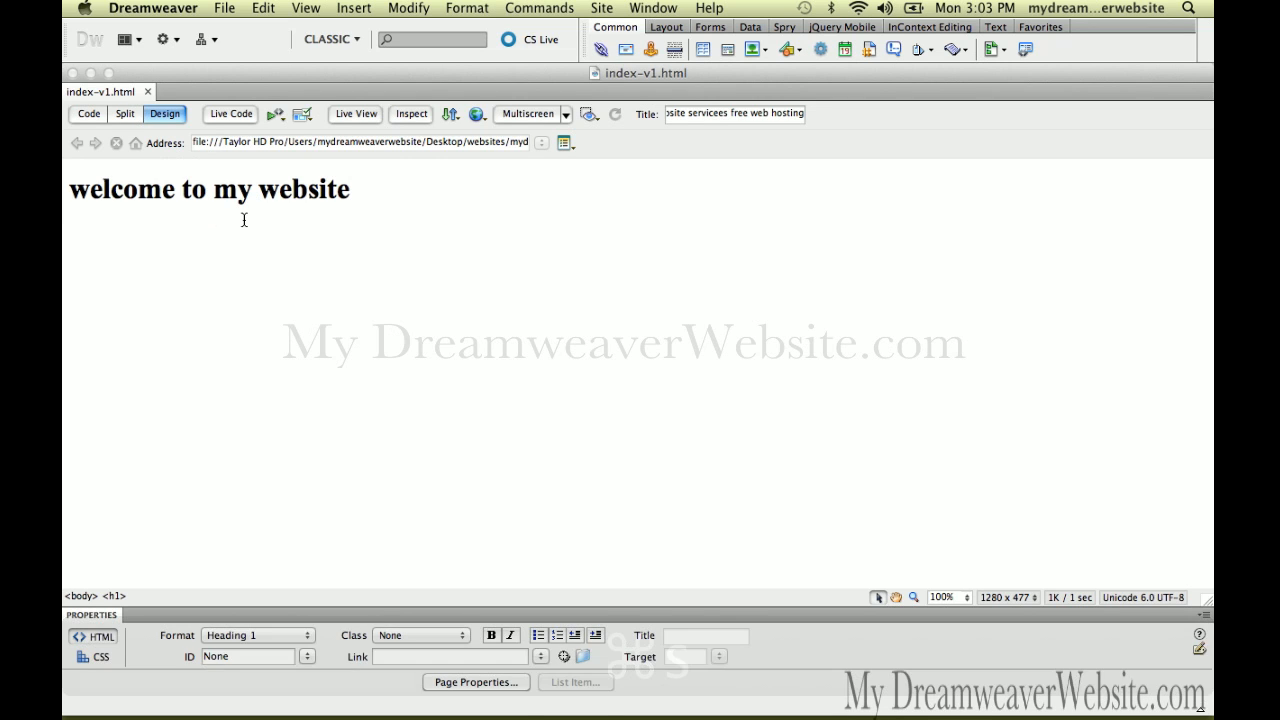
Add a paragraph reading "my new paragraph" below the heading and save the page.
left_click(375, 191)
key("Return")
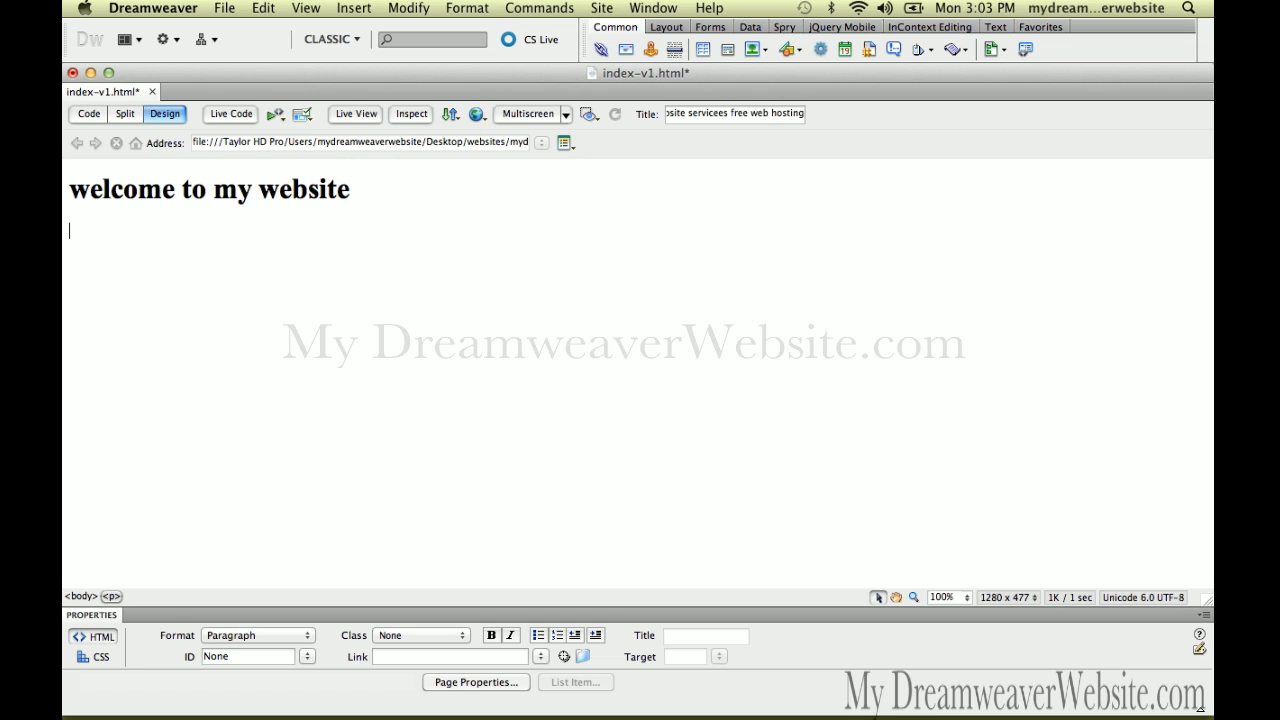
type("m")
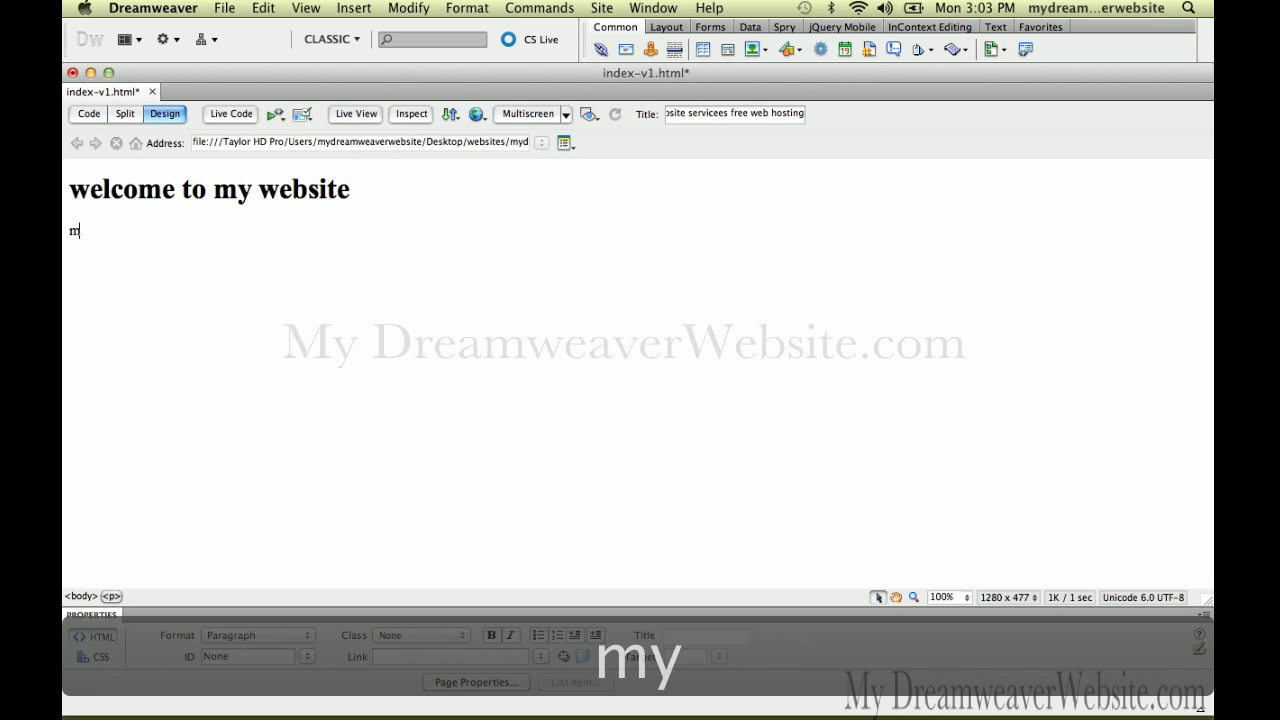
type("y new p")
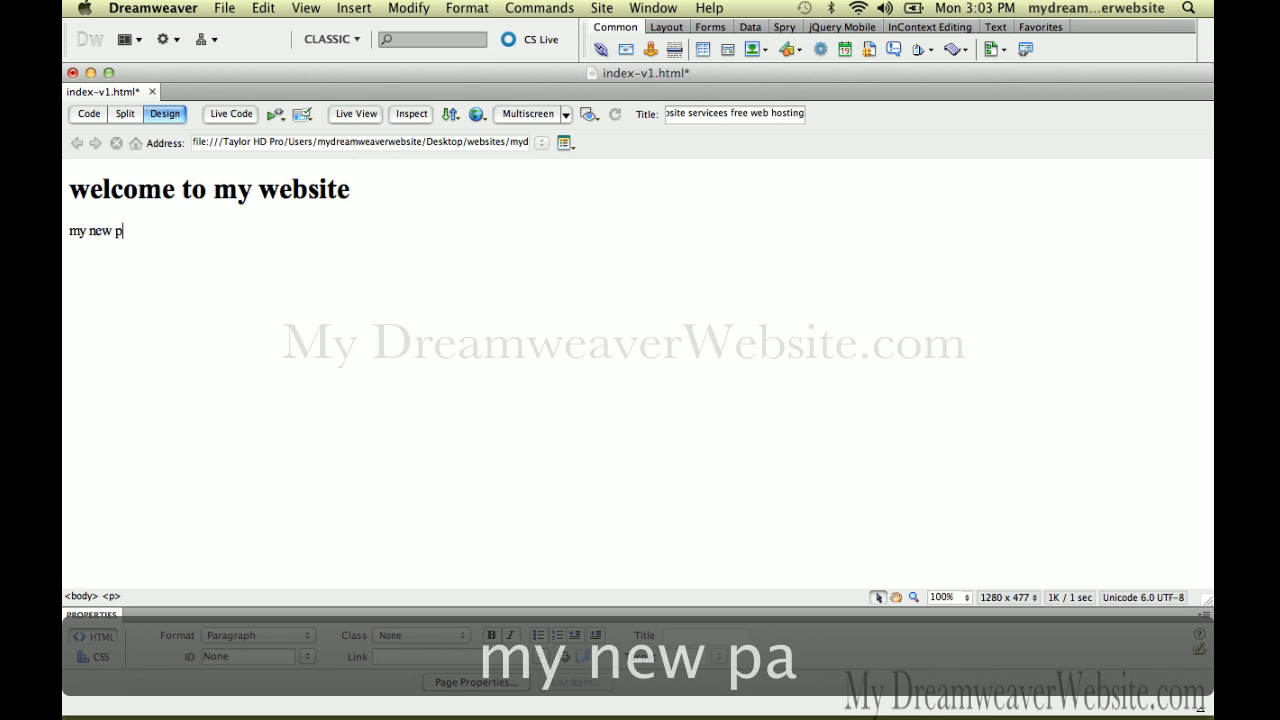
type("aragrph")
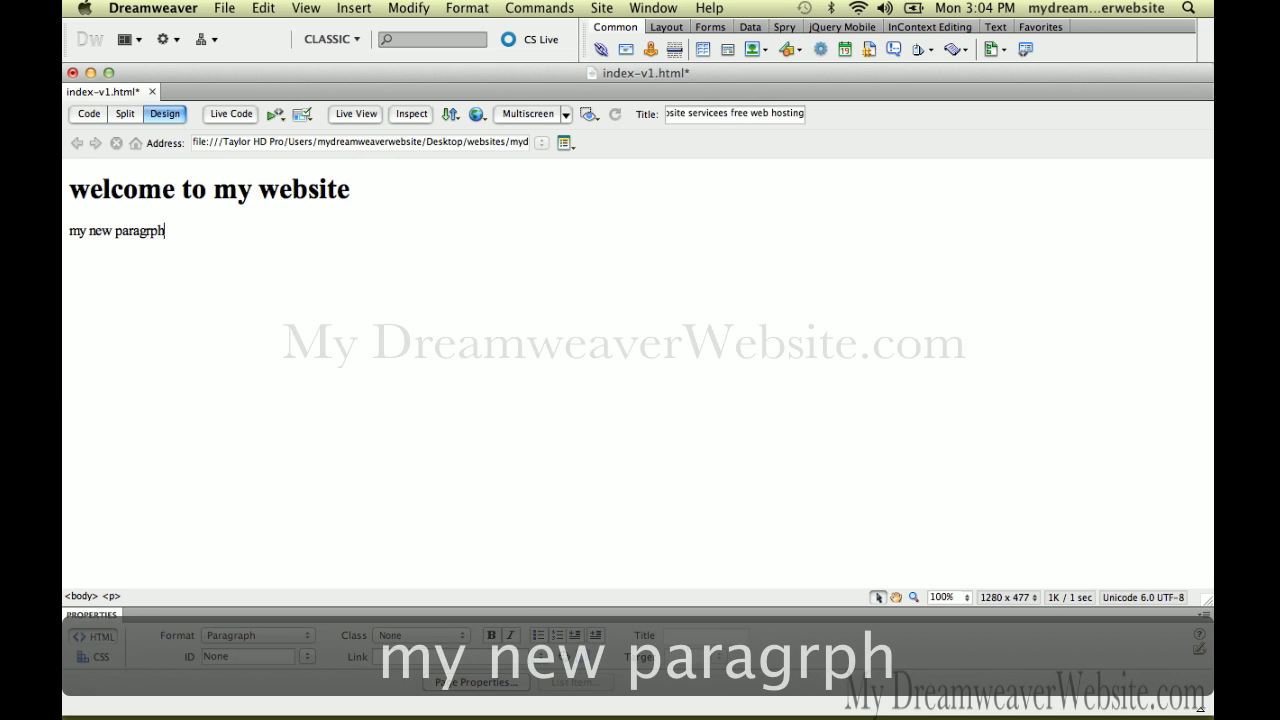
left_click(413, 215)
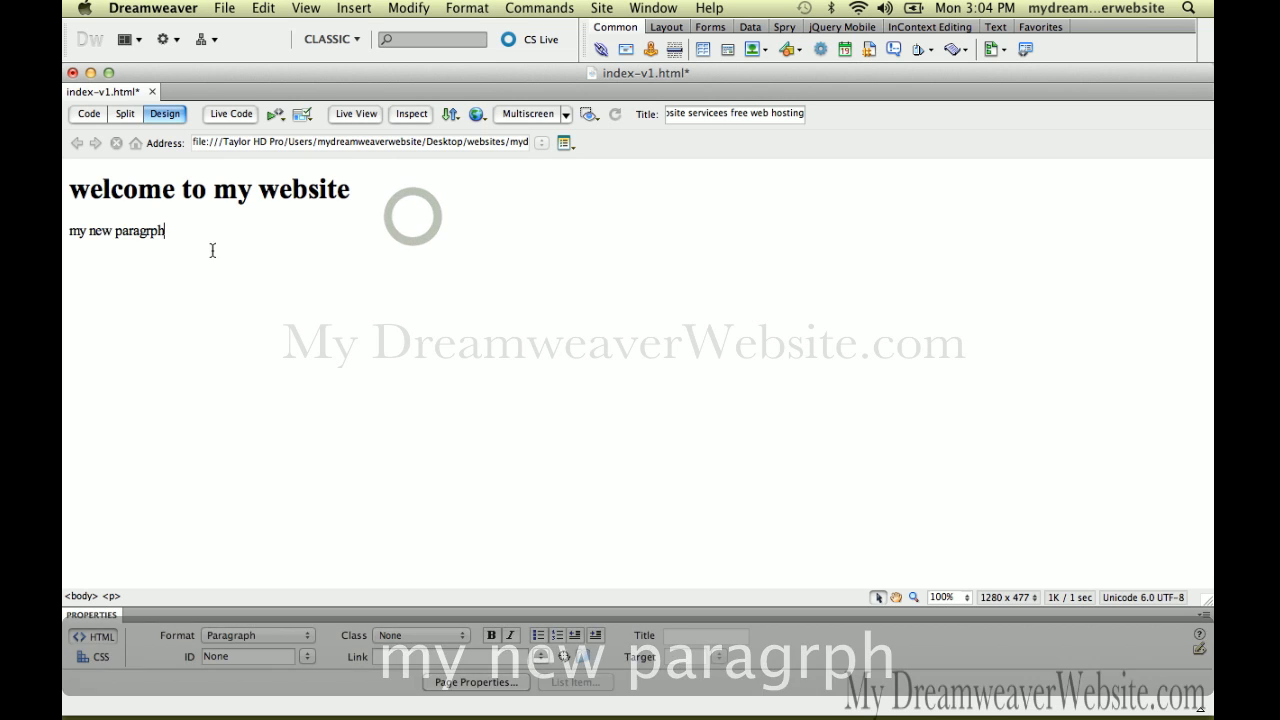
left_click(150, 231)
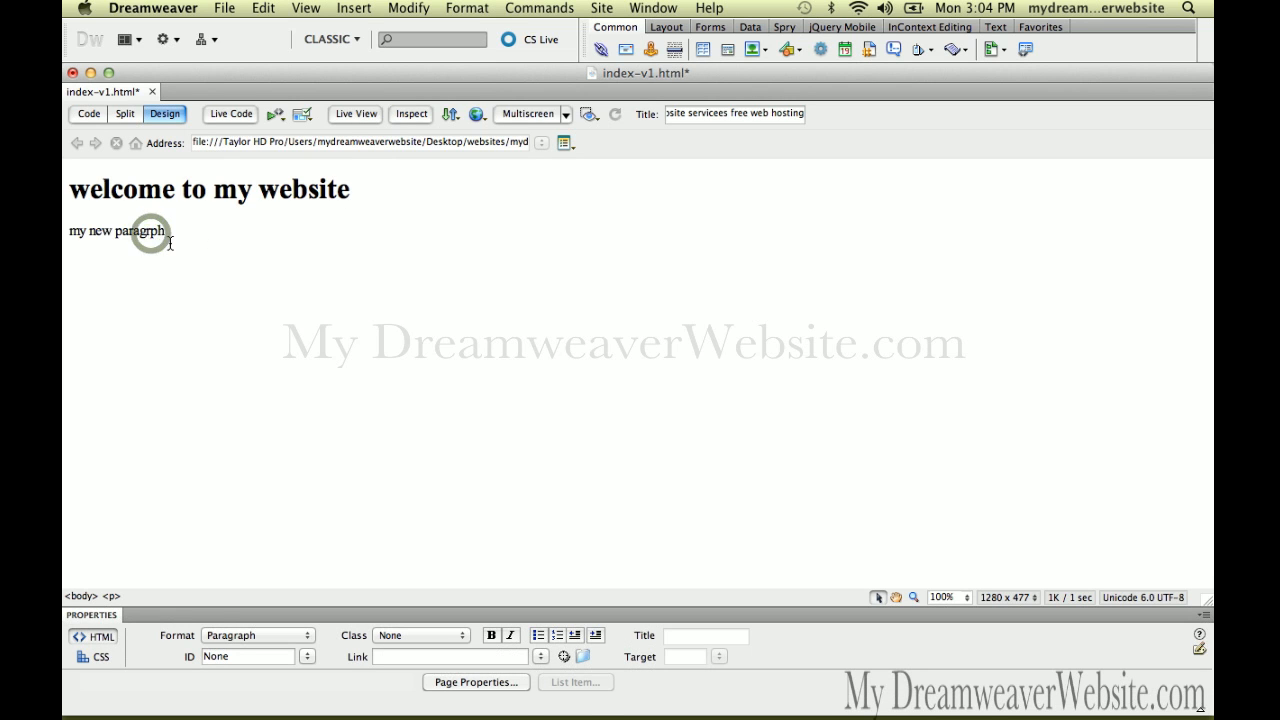
type("a")
key("super+s")
Inspect the h1 tag of the heading and the p tag of the paragraph, and save the page.
left_click(203, 201)
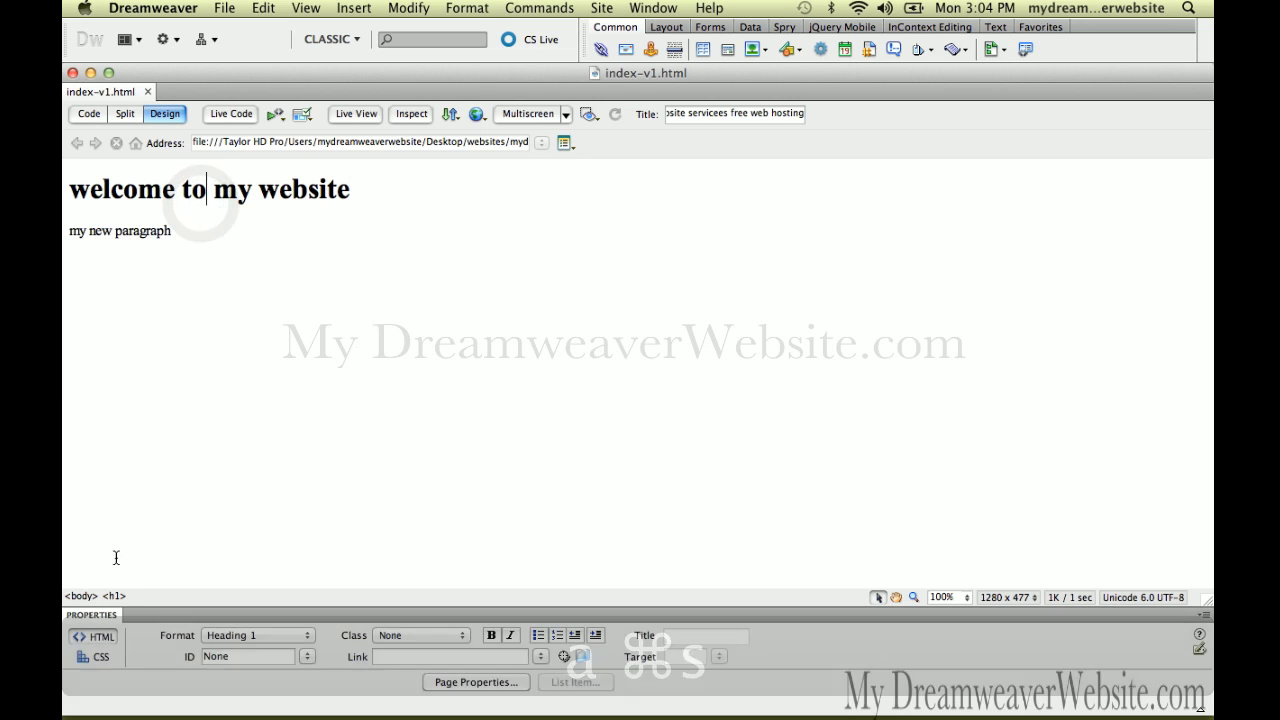
left_click(114, 597)
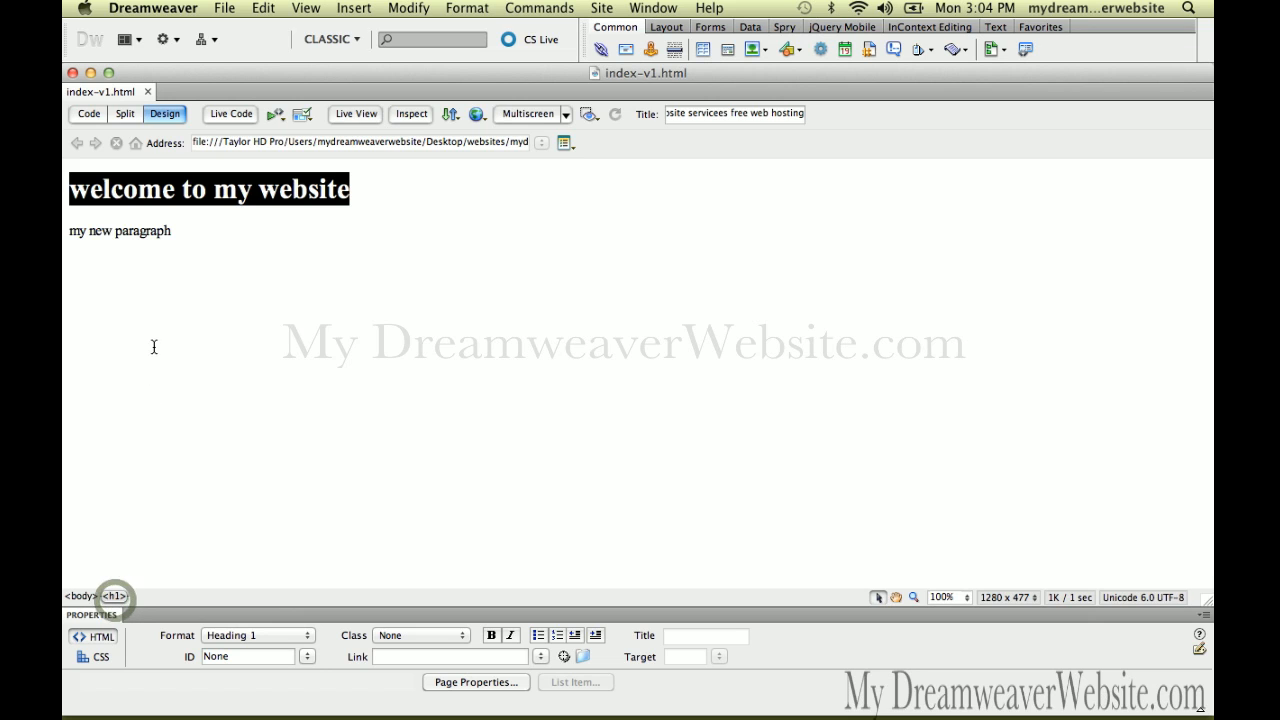
left_click(155, 236)
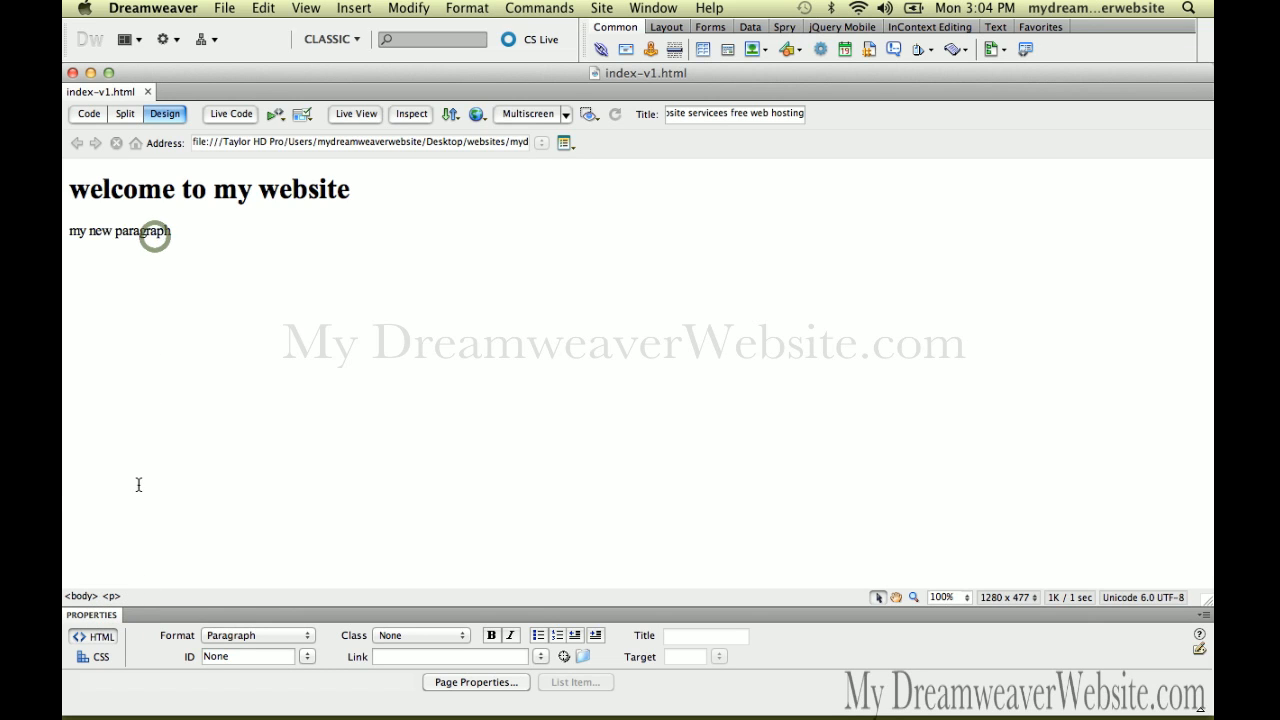
left_click(113, 597)
left_click(249, 454)
key("super+s")
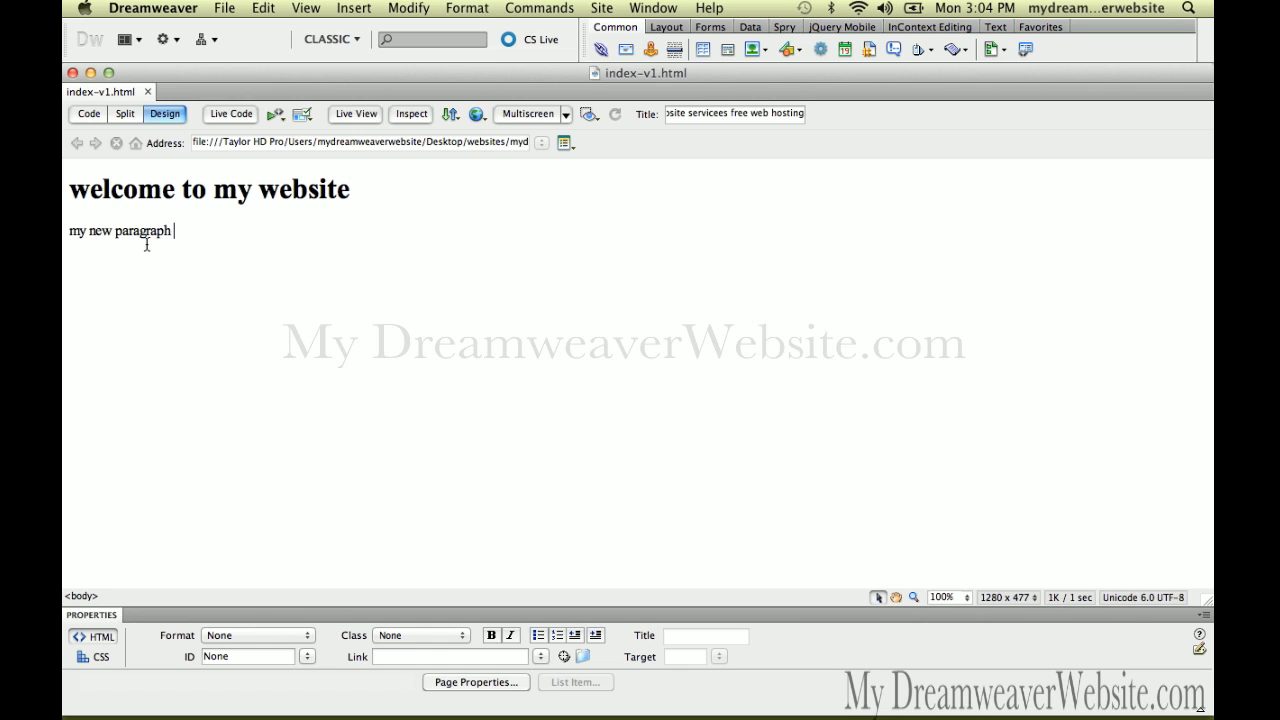
Examine the page's HTML source code, return to the design view and save the page.
left_click(82, 113)
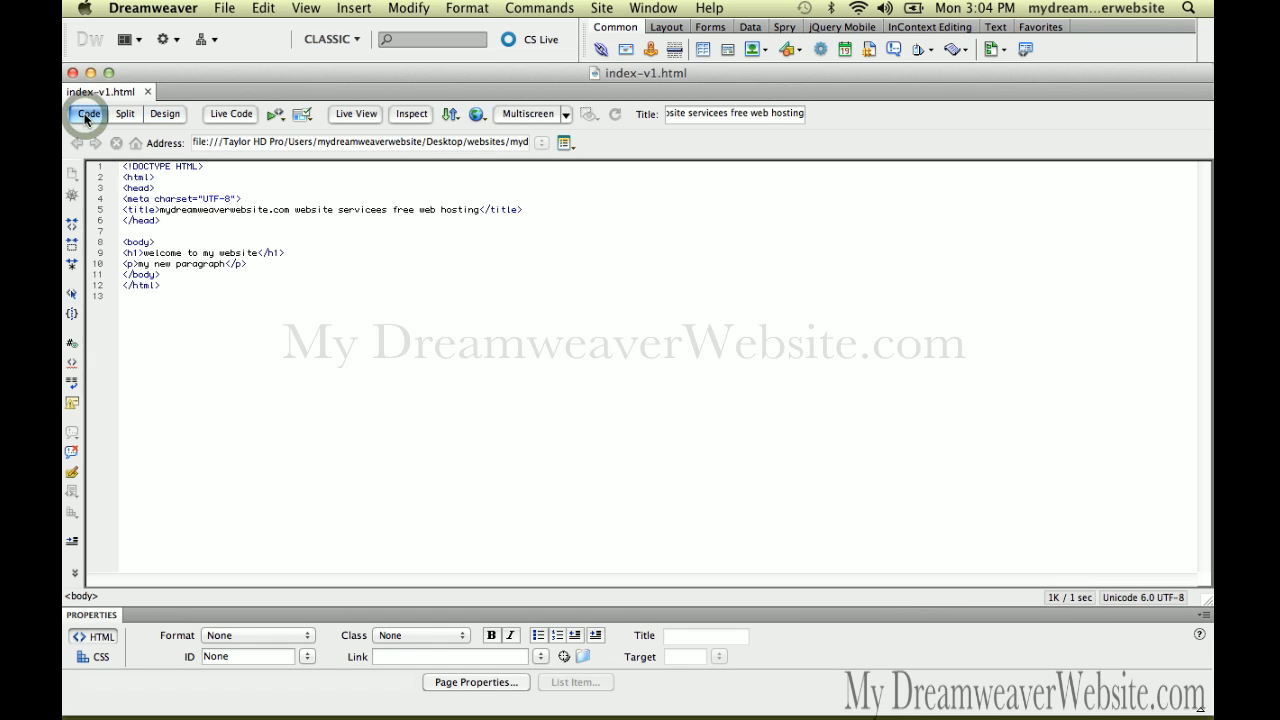
left_click(165, 113)
left_click(204, 197)
key("super+s")
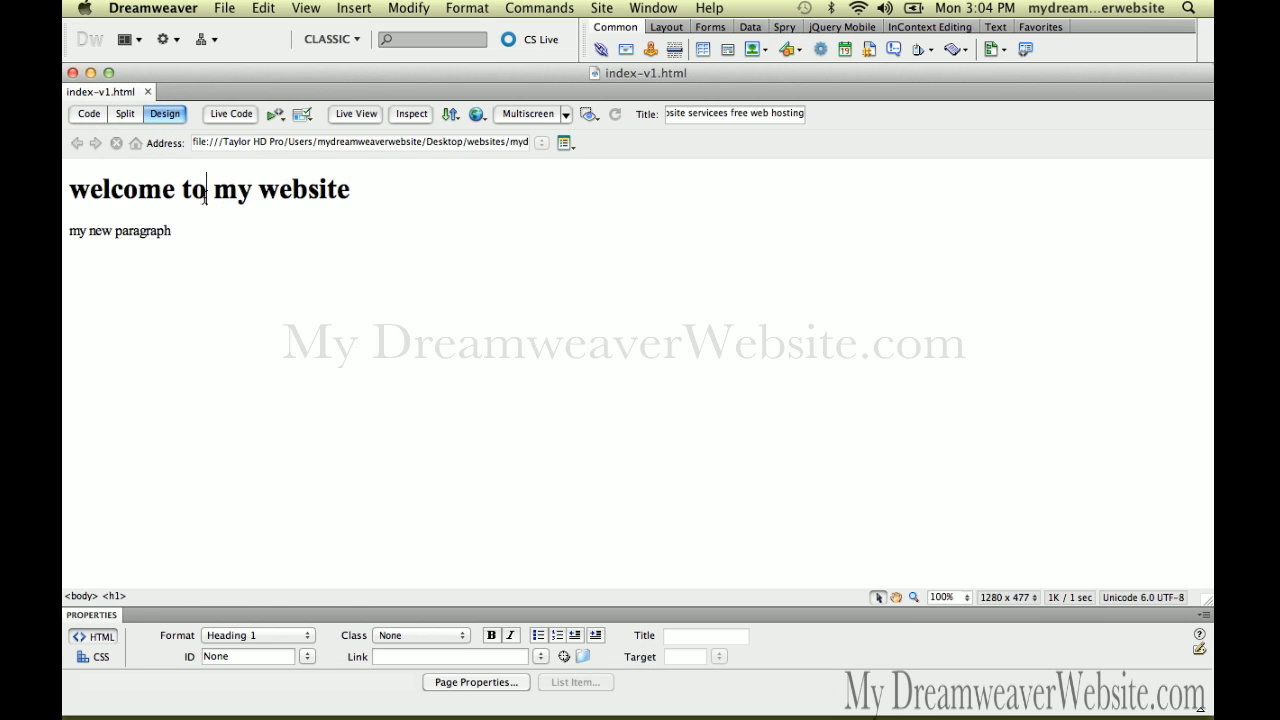
Switch to Firefox and show the mydreamweaverwebsite.com page.
key("super+Tab")
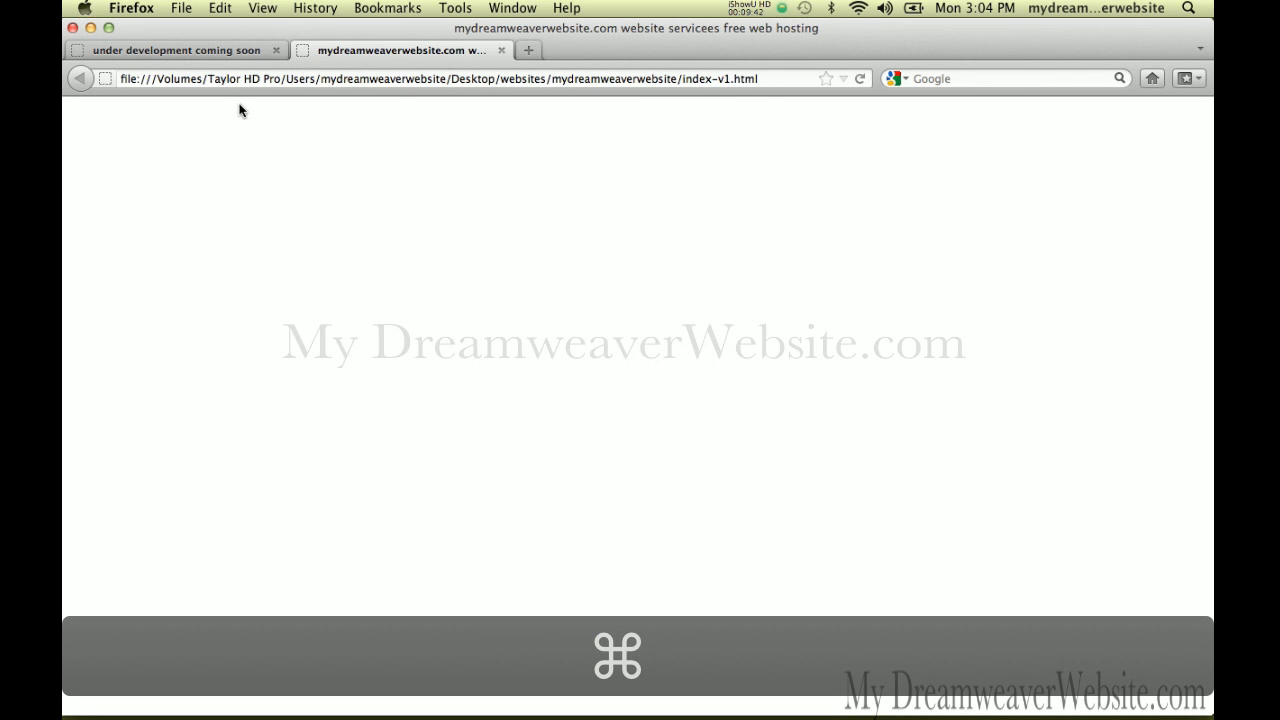
left_click(231, 52)
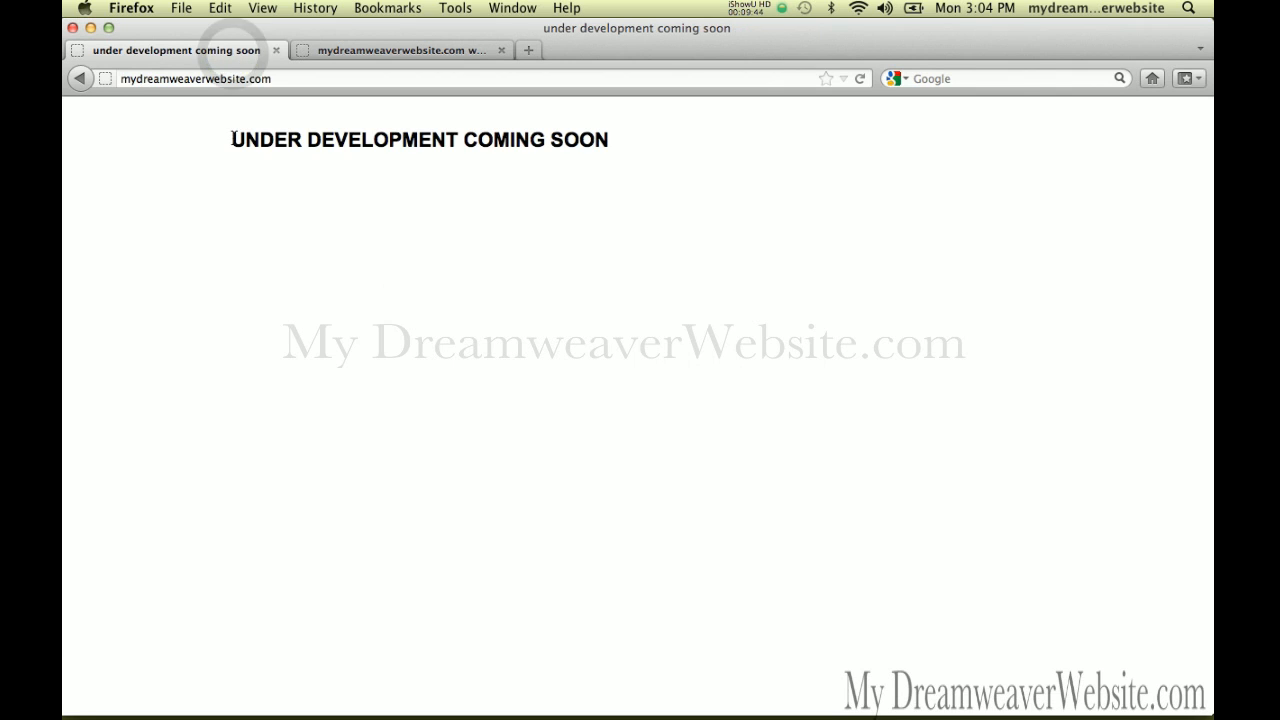